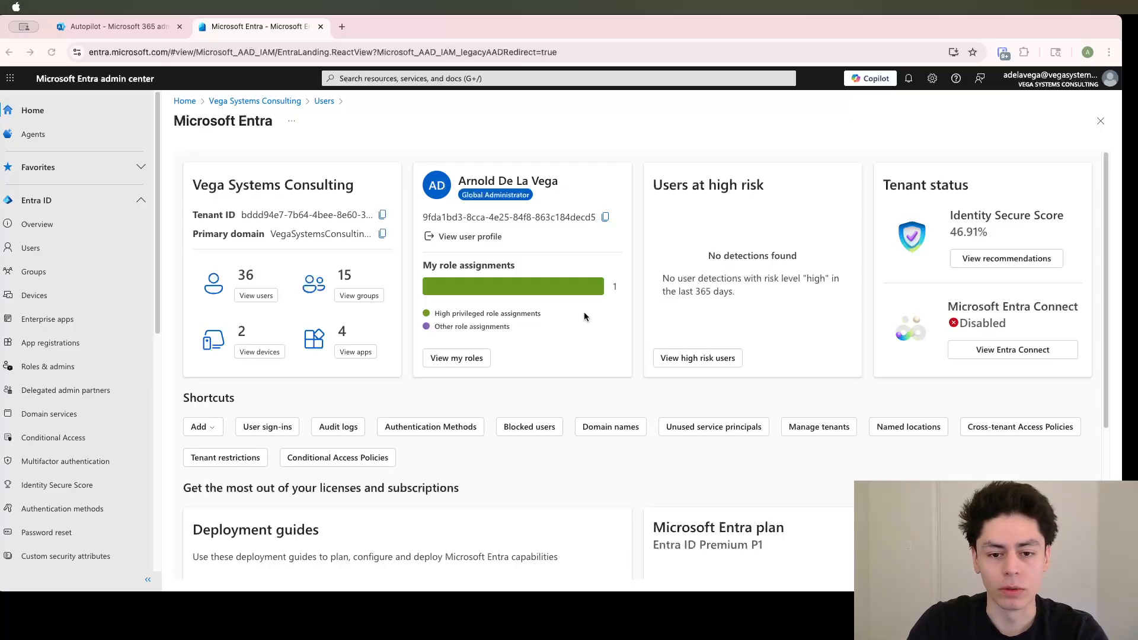
Open the Entra ID list of all users and highlight the entra.microsoft.com part of the page address
click(775, 404)
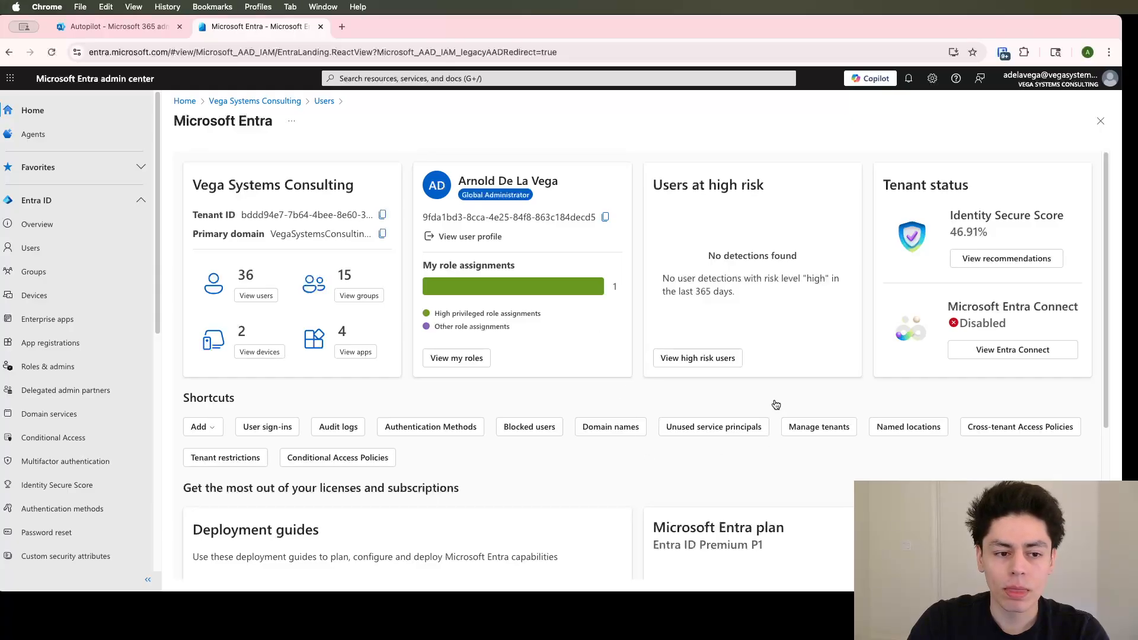
scroll(138, 338, down, 1)
scroll(132, 337, up, 1)
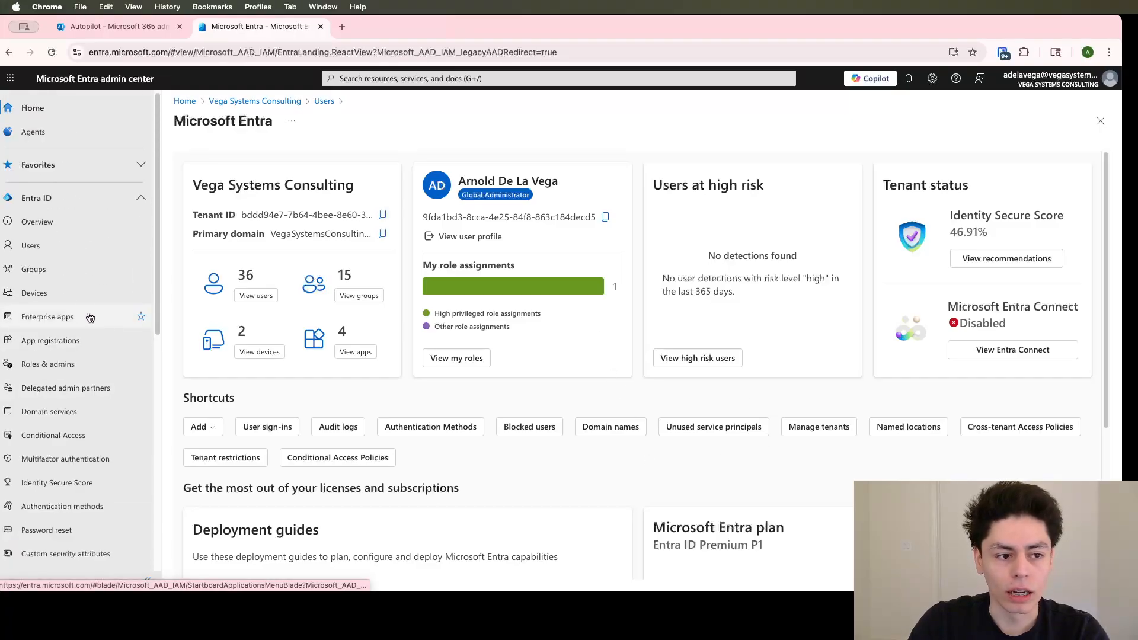
click(64, 253)
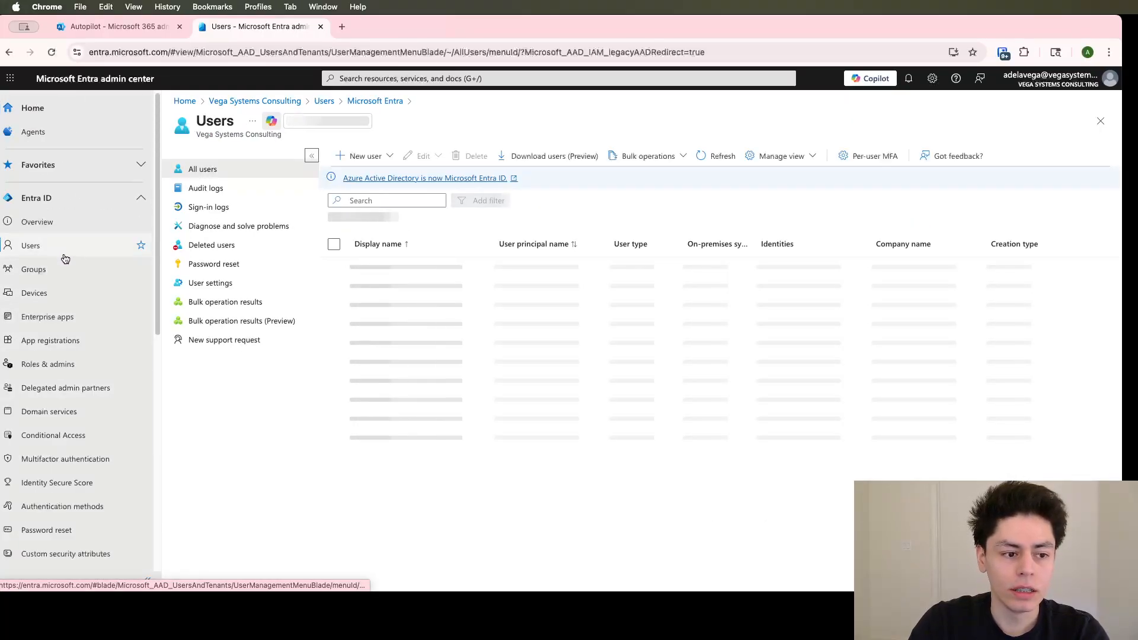
click(113, 54)
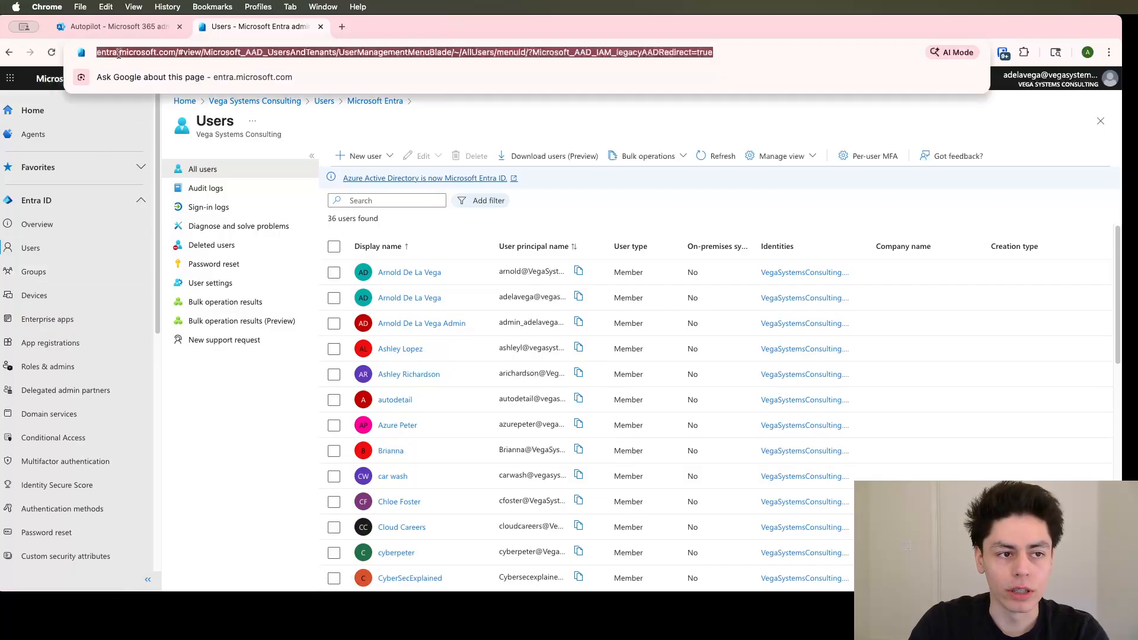
drag(96, 52, 205, 53)
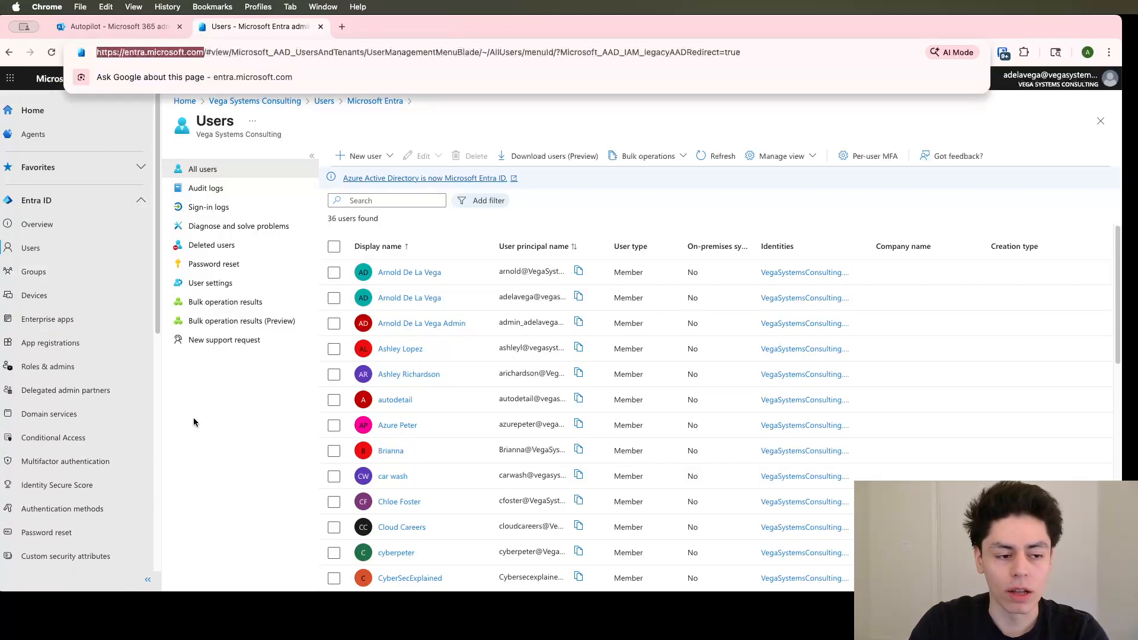
Open the list of Conditional Access policies in Entra ID
scroll(80, 414, down, 1)
click(79, 419)
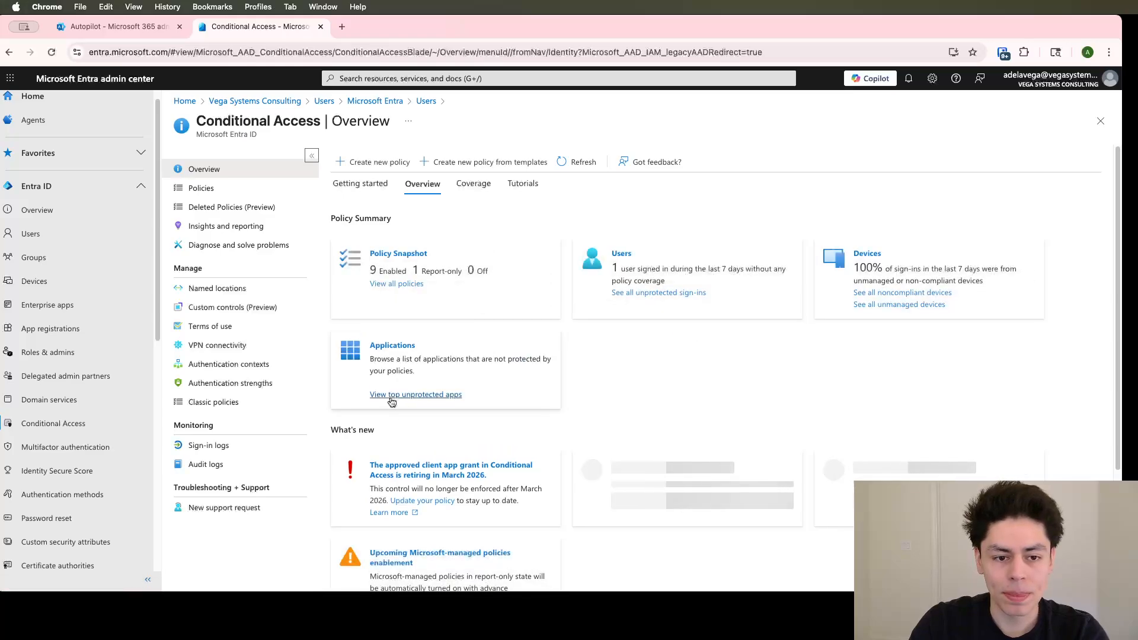
click(225, 187)
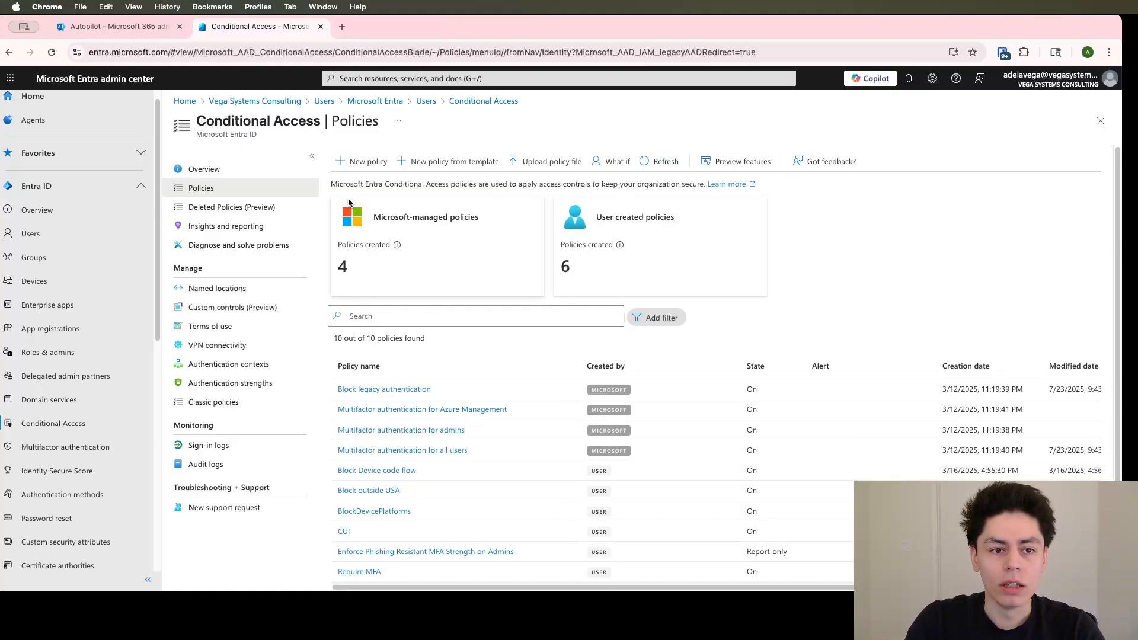
drag(231, 121, 369, 124)
click(364, 144)
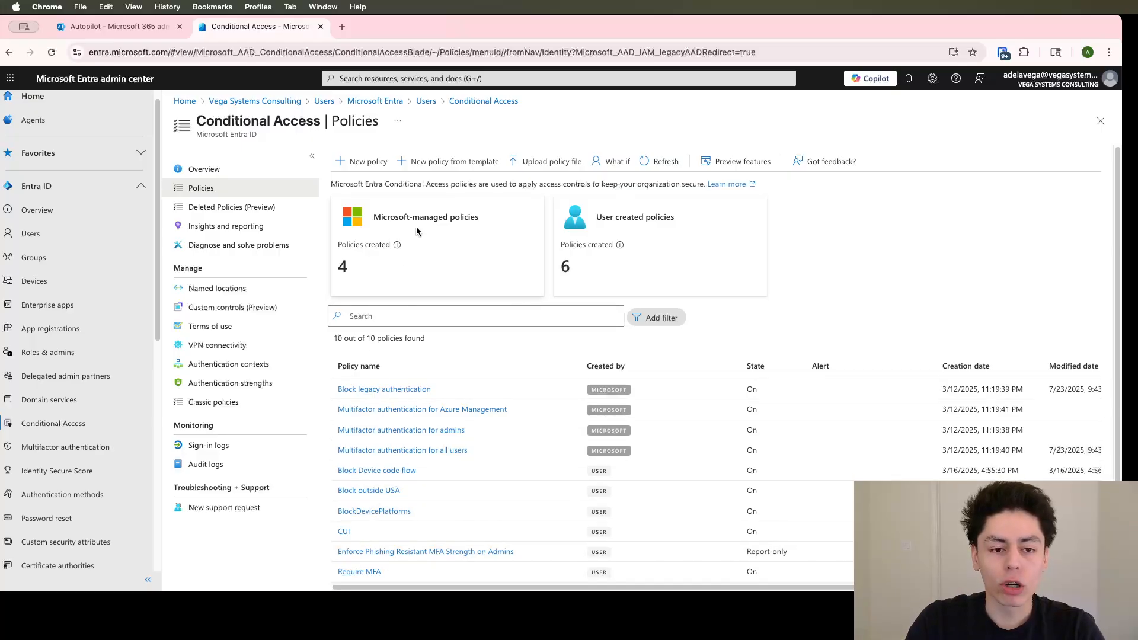
Start a new Conditional Access policy and name it "CA-Block Personal Devices"
click(364, 161)
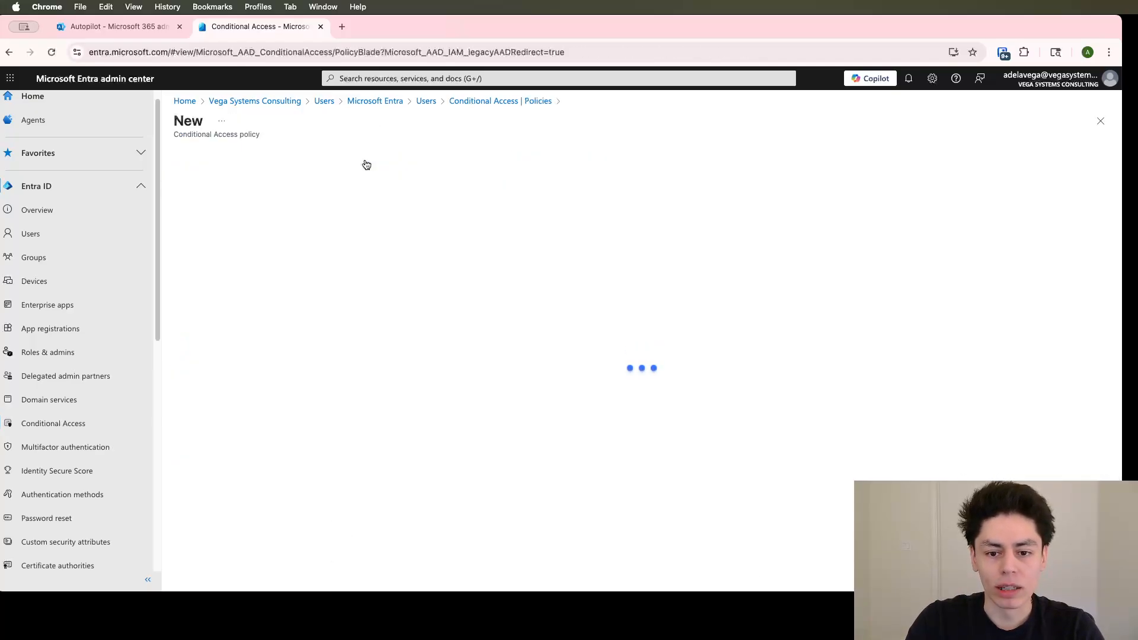
click(290, 233)
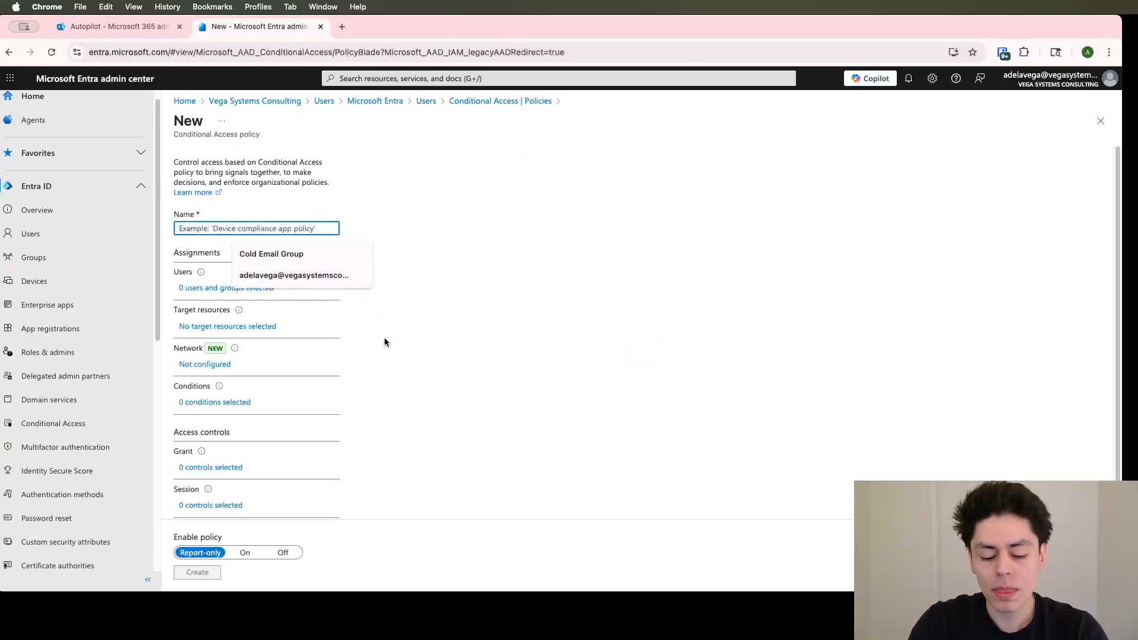
text(CA08-)
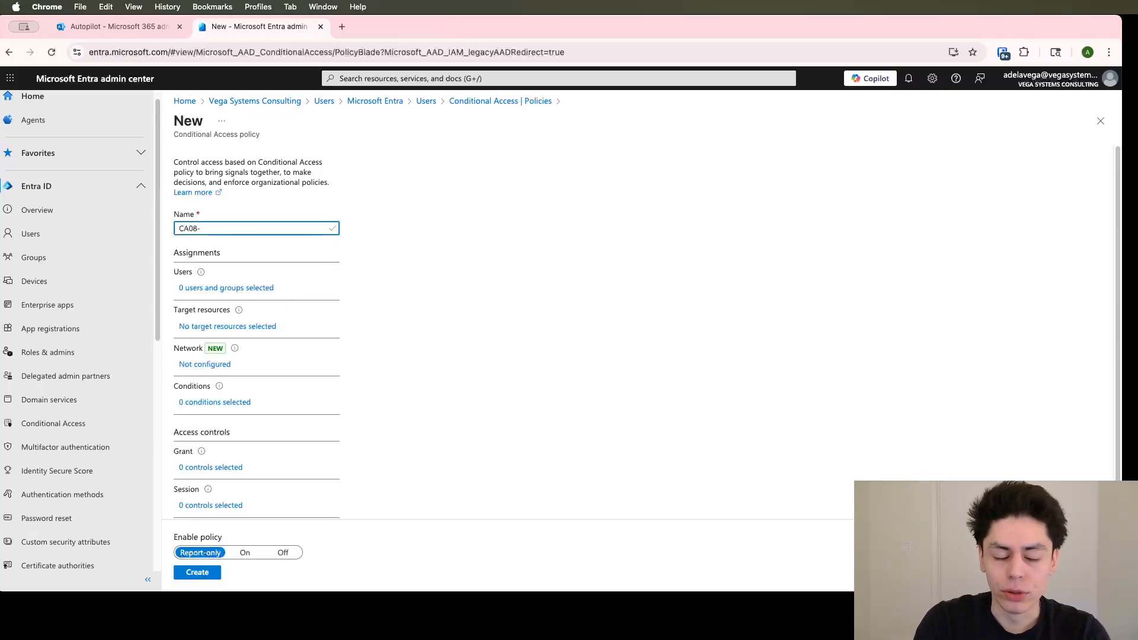
key(BackSpace)
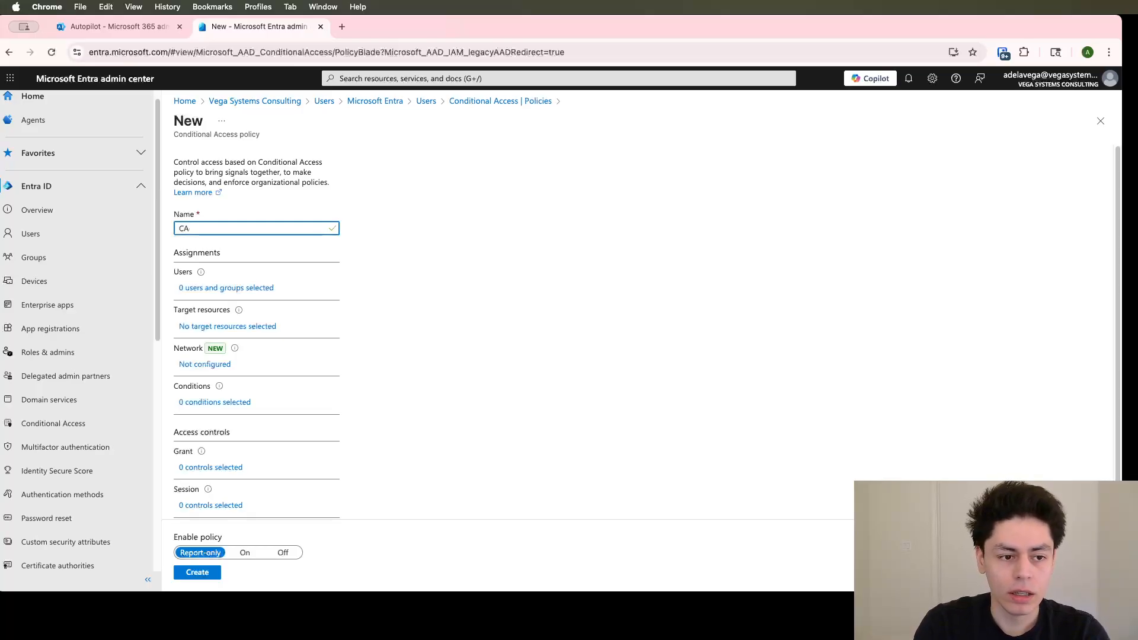
key(BackSpace)
key(BackSpace)
text(CA)
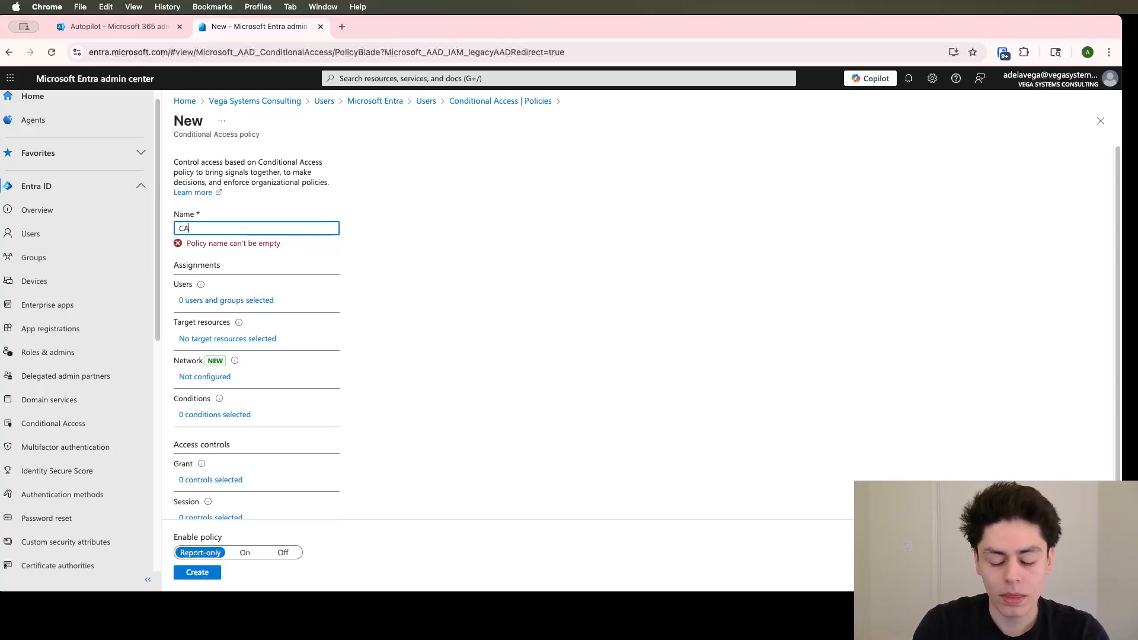
text(-Block Person)
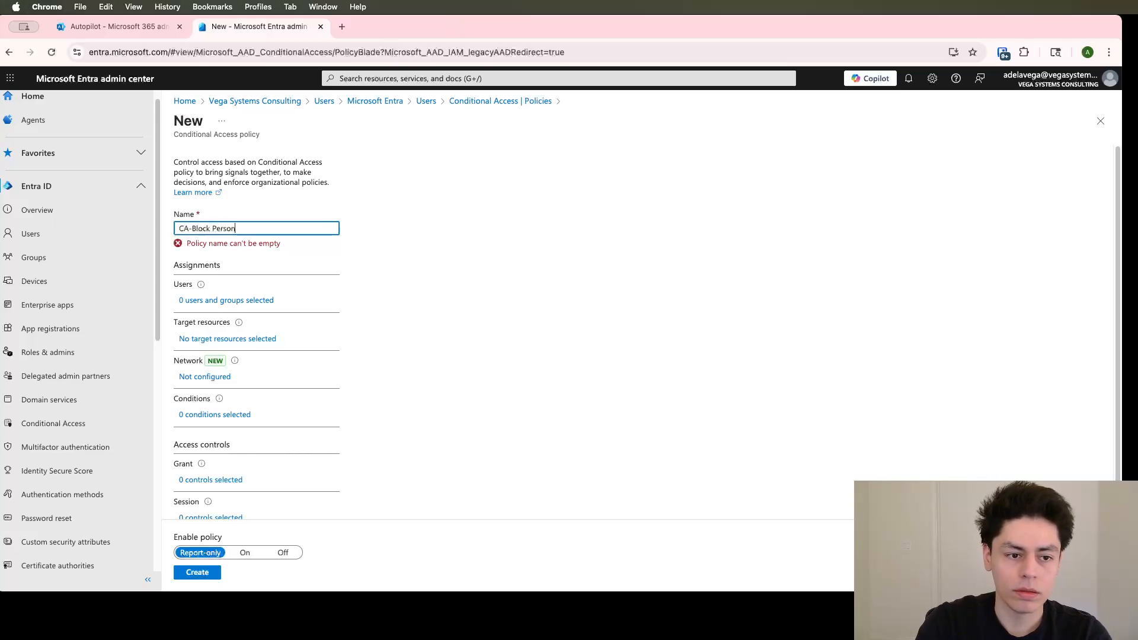
text(al Devices)
key(Tab)
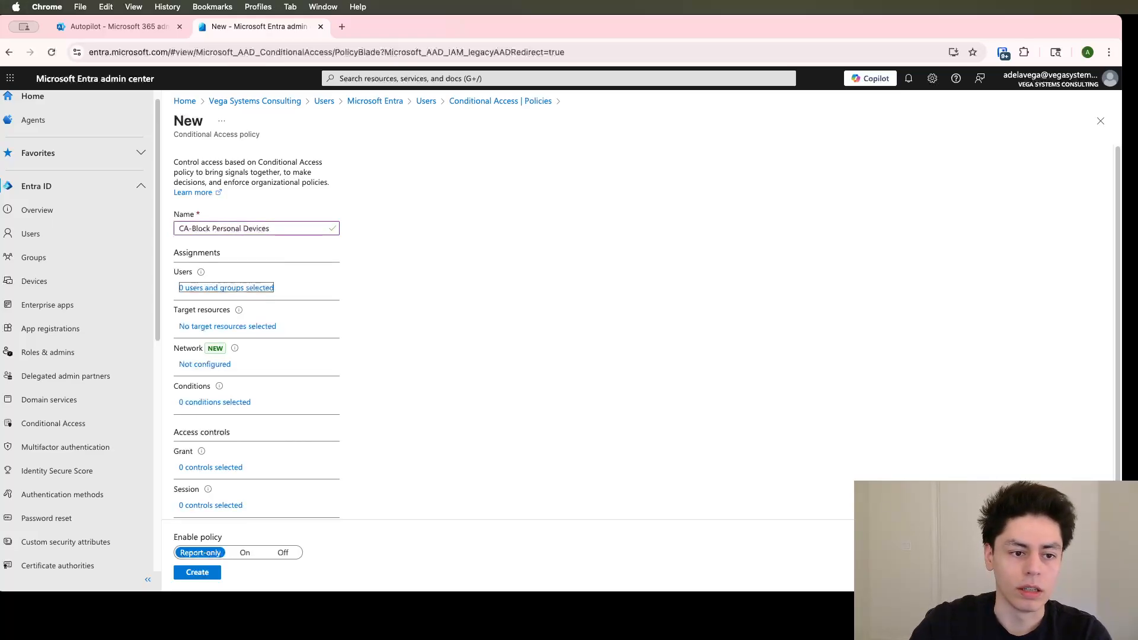
Limit the policy to selected users and groups, include the signed-in administrator's user account, and view the exclusion options
click(268, 289)
click(388, 257)
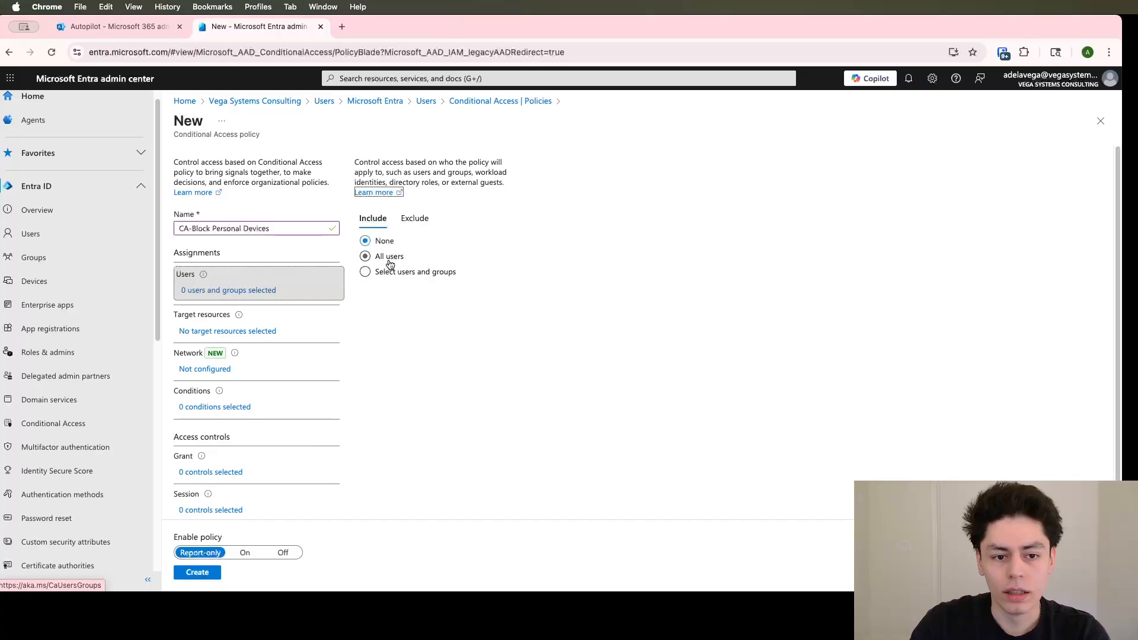
click(416, 271)
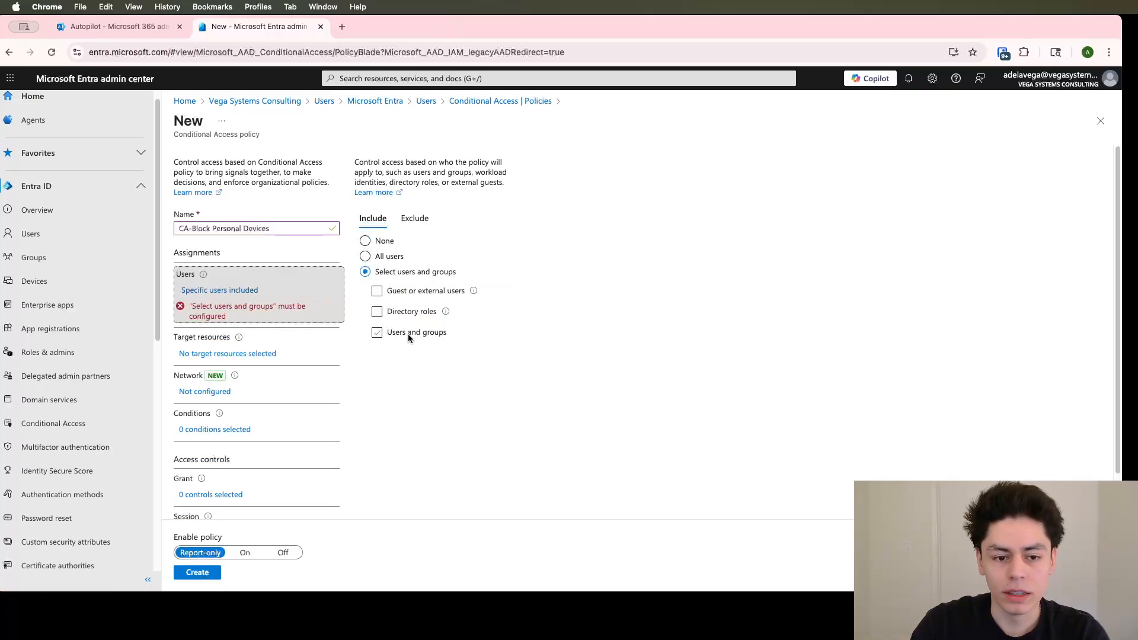
click(408, 333)
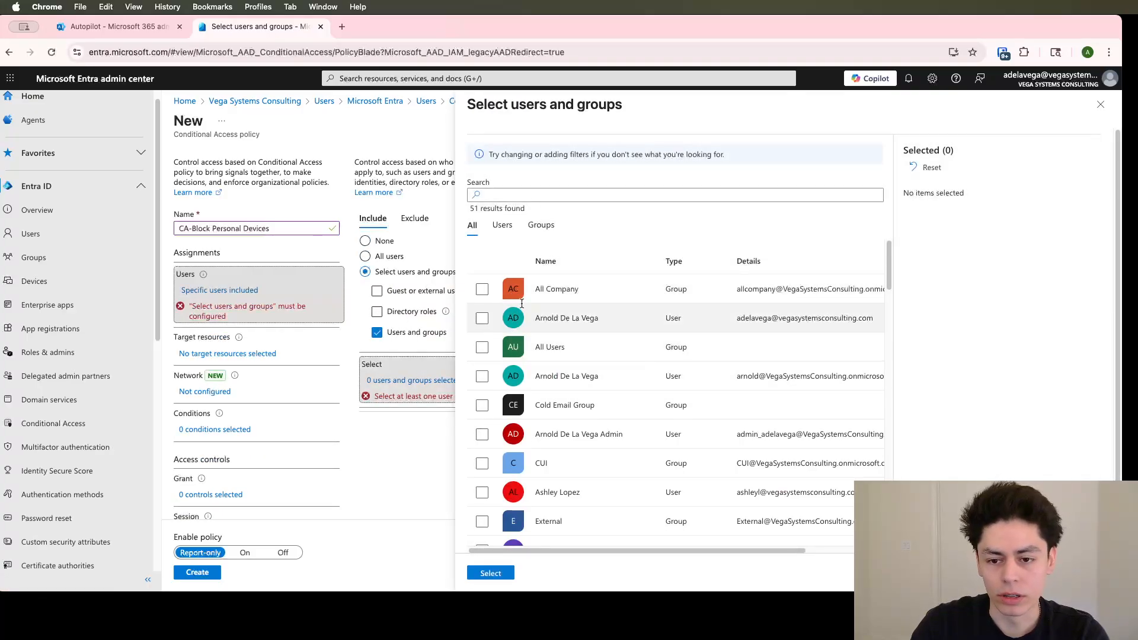
click(482, 319)
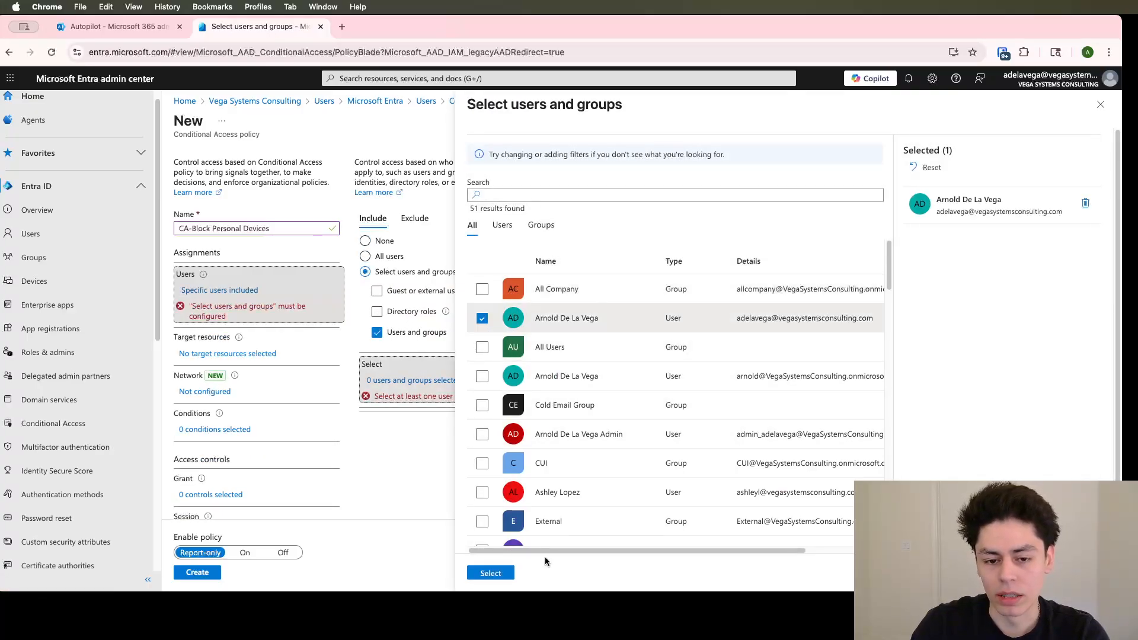
click(492, 573)
click(414, 219)
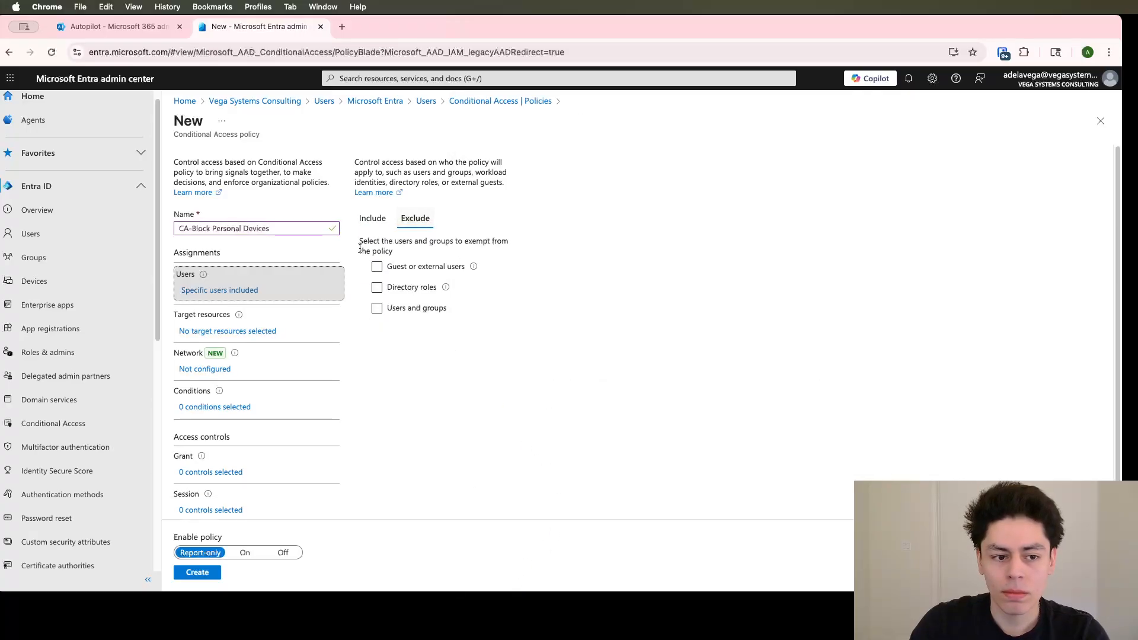
Set the policy's target resources to All resources (formerly 'All cloud apps') and view the network assignment
click(238, 332)
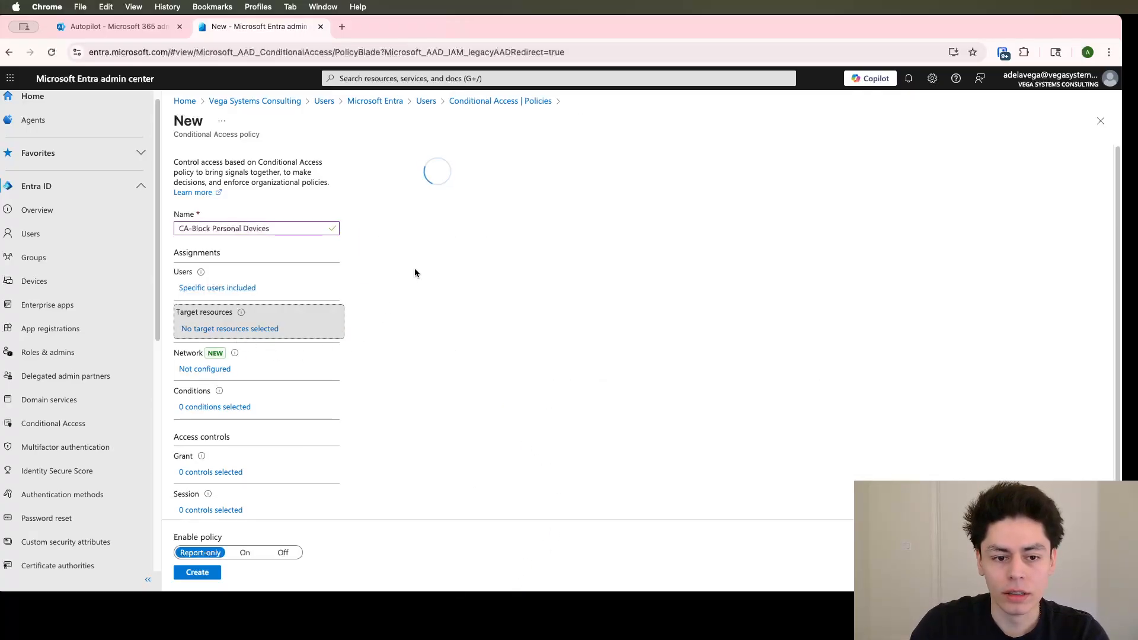
click(366, 307)
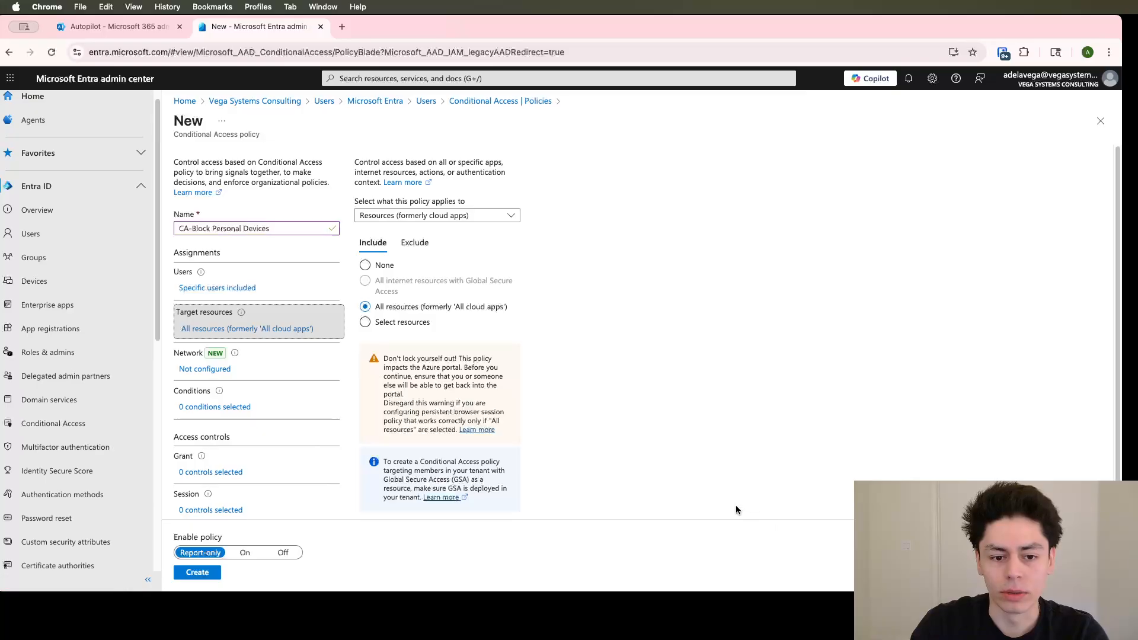
click(221, 369)
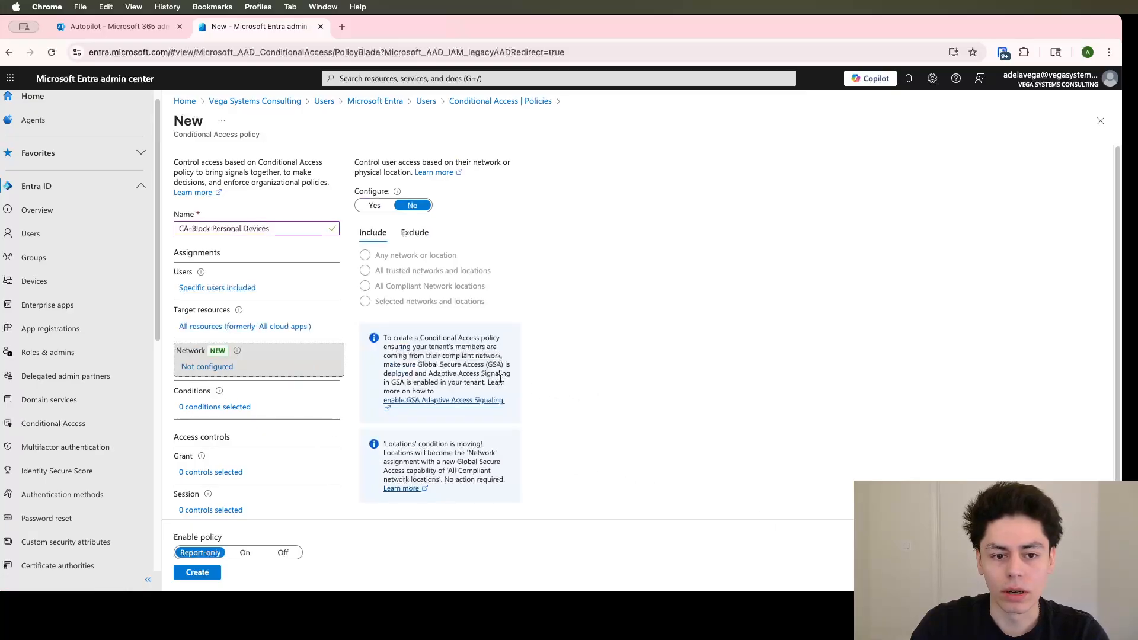
Enable the Filter for devices condition in the policy
click(211, 410)
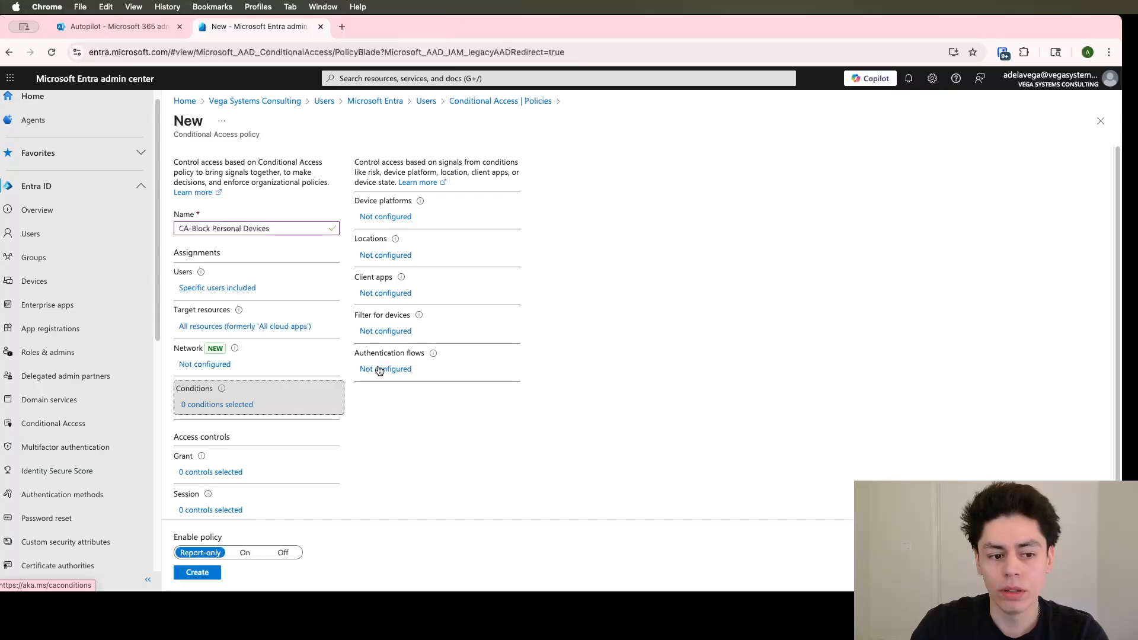
scroll(368, 368, down, 1)
click(381, 309)
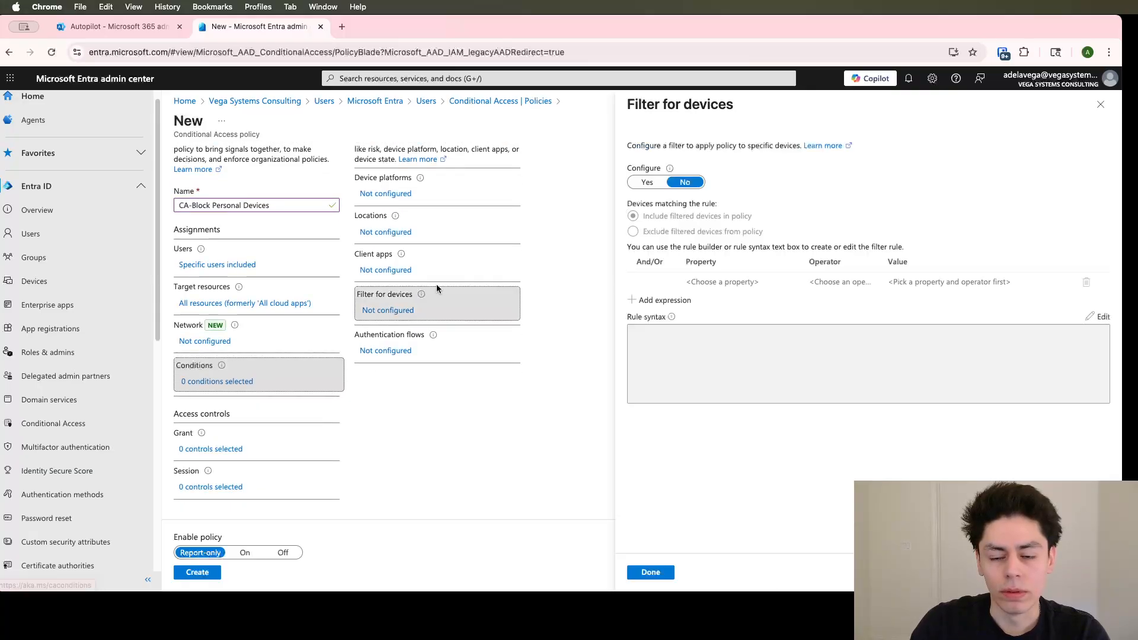
click(649, 184)
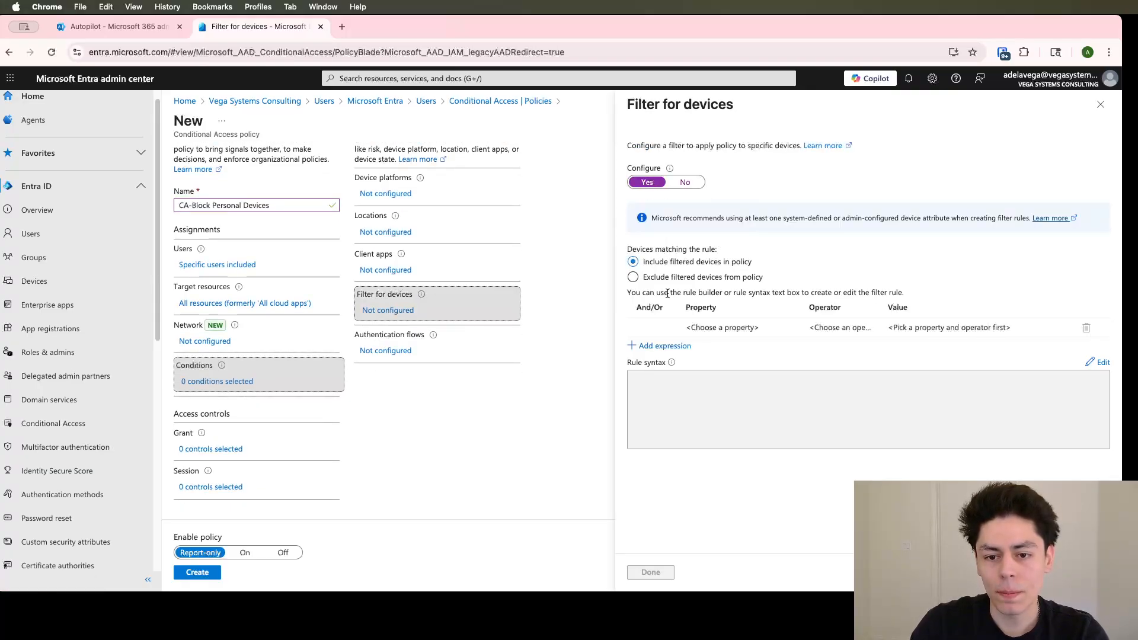
Define the first device filter expression as DeviceOwnership Equals Personal
click(721, 327)
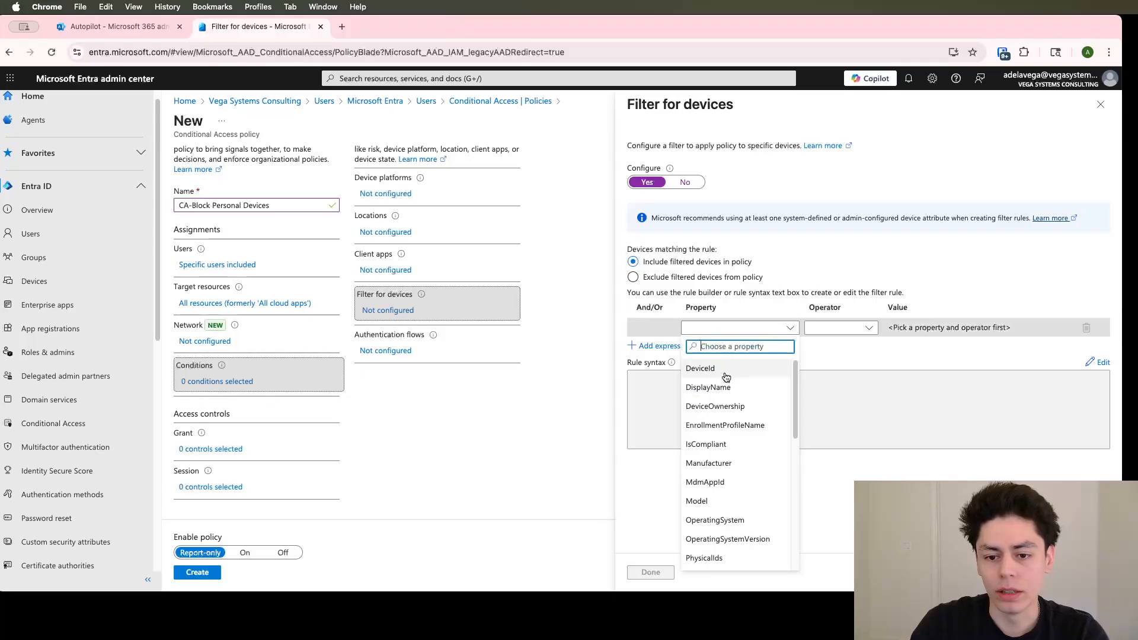
click(735, 406)
click(839, 328)
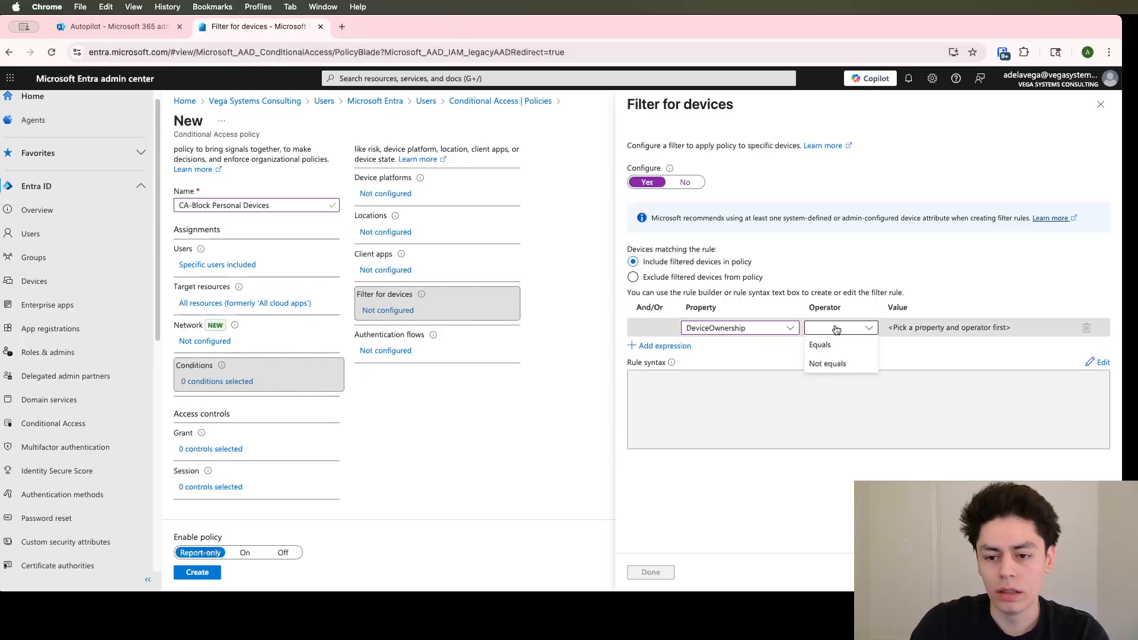
click(845, 344)
click(948, 328)
click(900, 343)
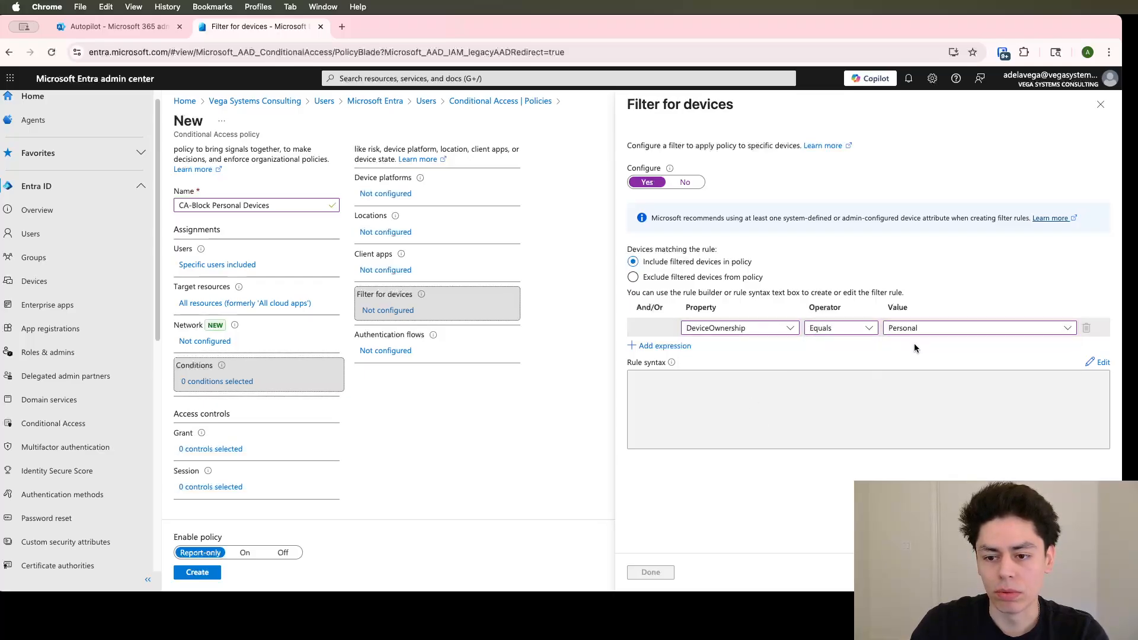
Add a second device filter expression joined with Or: DeviceOwnership Not equals Company
click(691, 345)
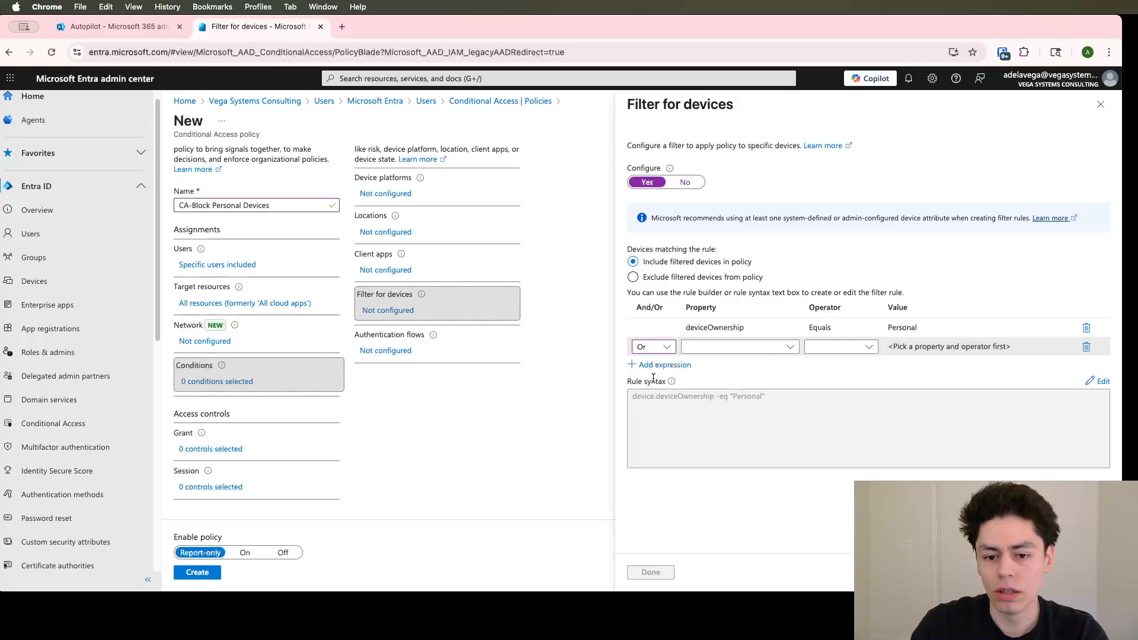
click(729, 349)
text(dev)
click(724, 406)
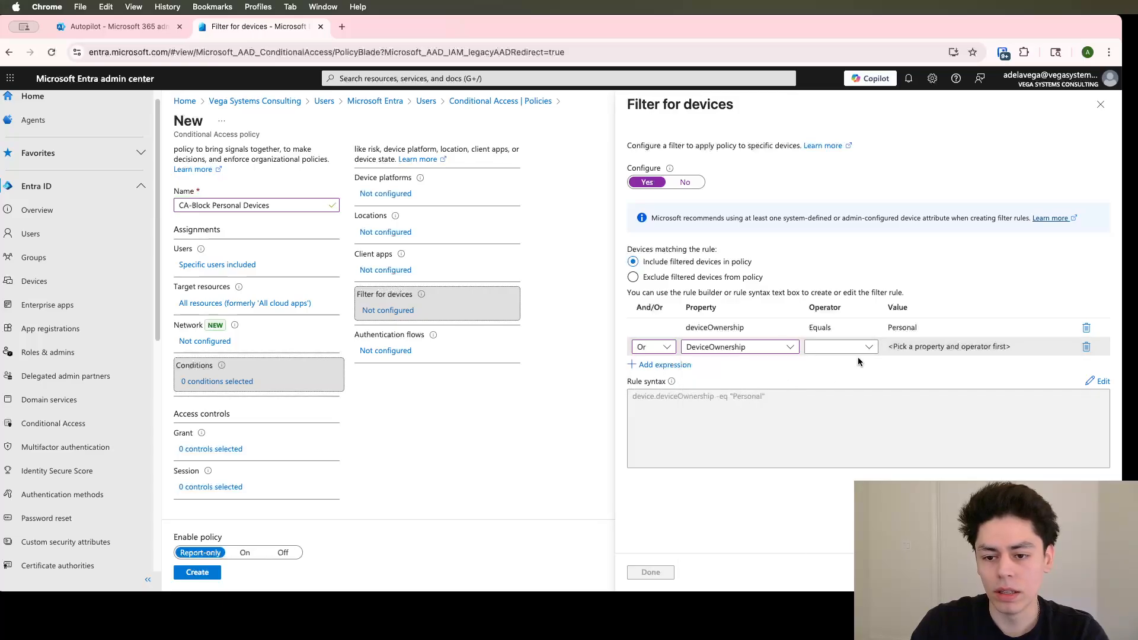
click(854, 350)
click(820, 364)
click(923, 347)
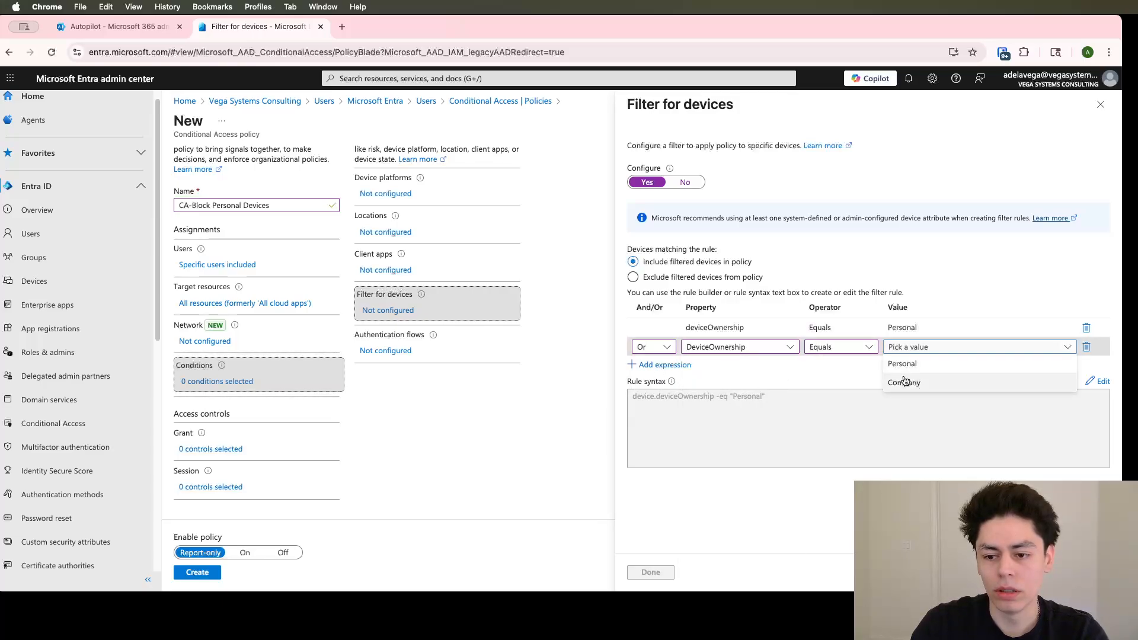
click(841, 347)
click(827, 382)
click(901, 348)
click(907, 389)
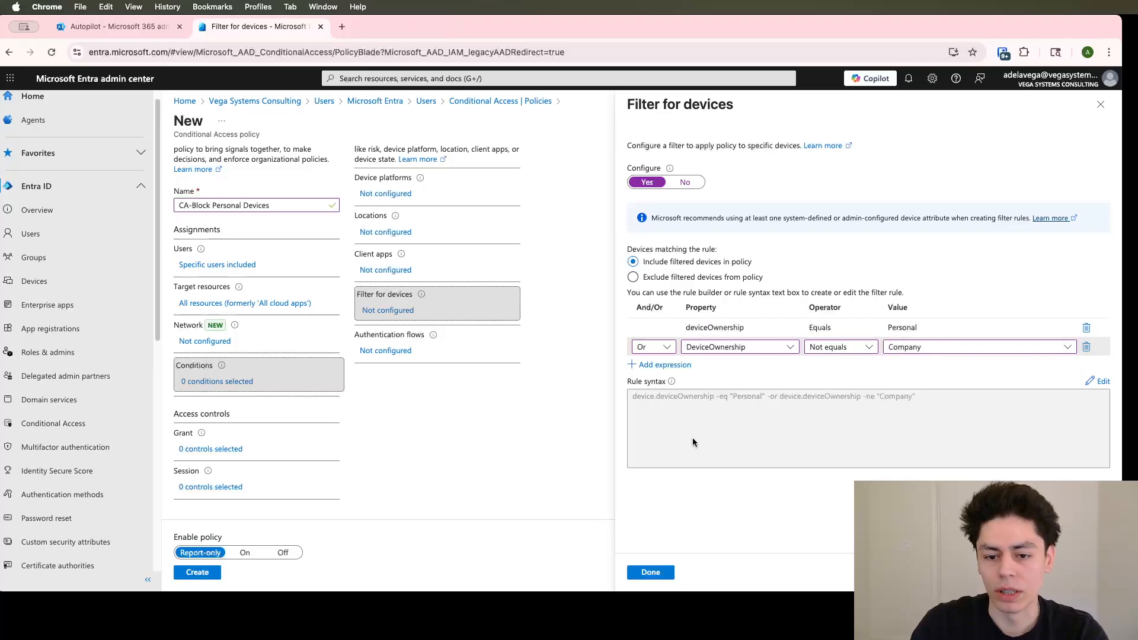
Check the available values for the first DeviceOwnership filter expression
click(901, 330)
click(902, 331)
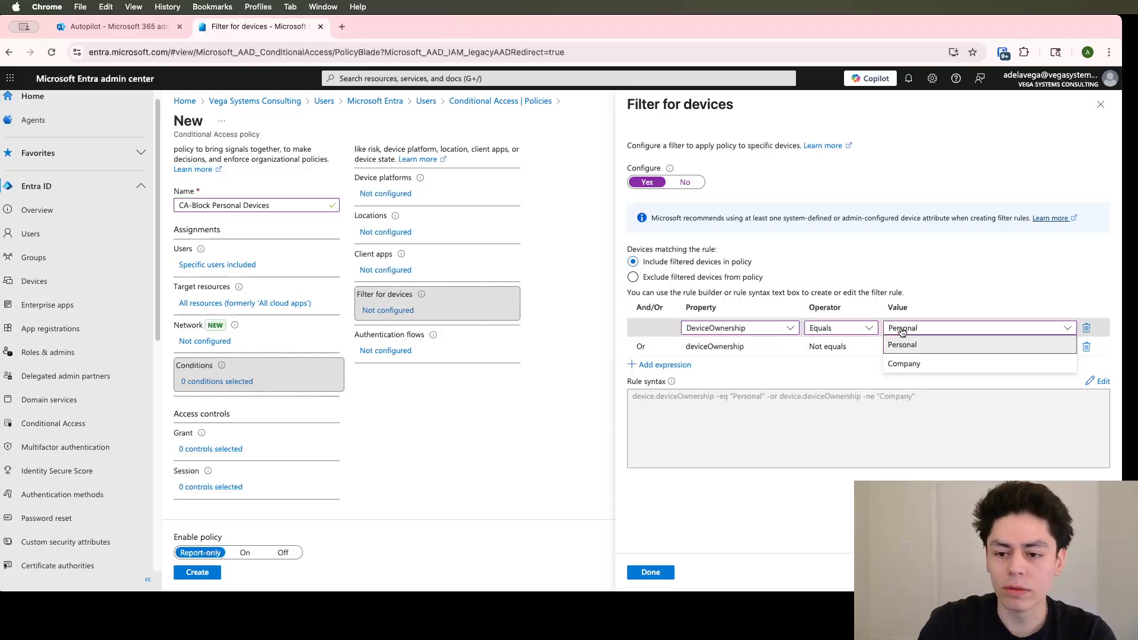
click(823, 382)
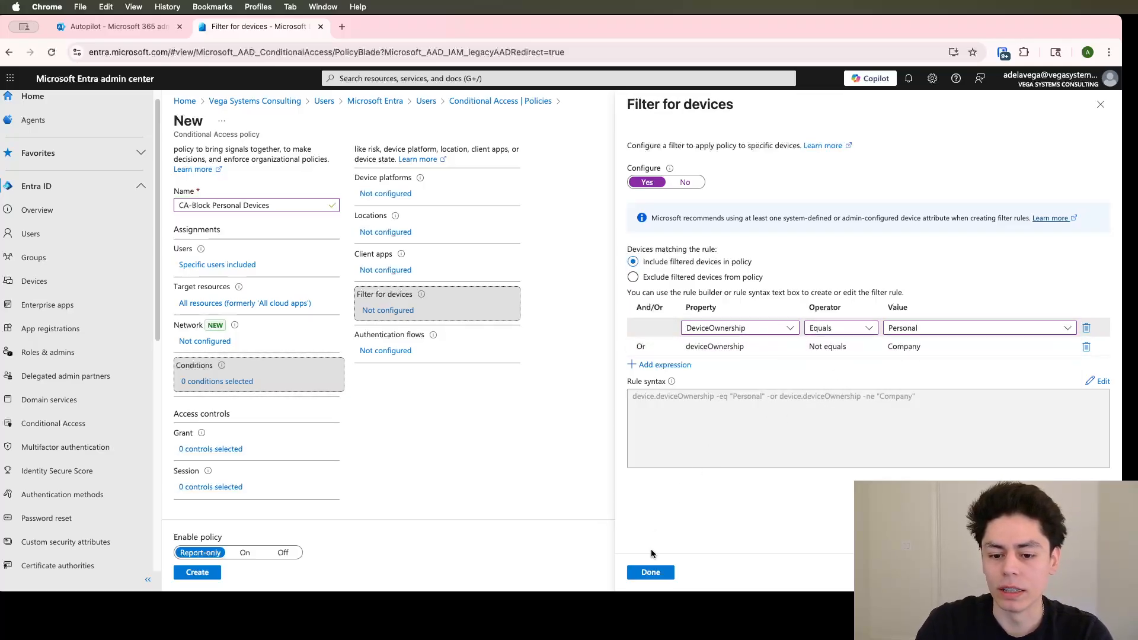
Save the device filter and set the policy's grant control to Block access
click(650, 572)
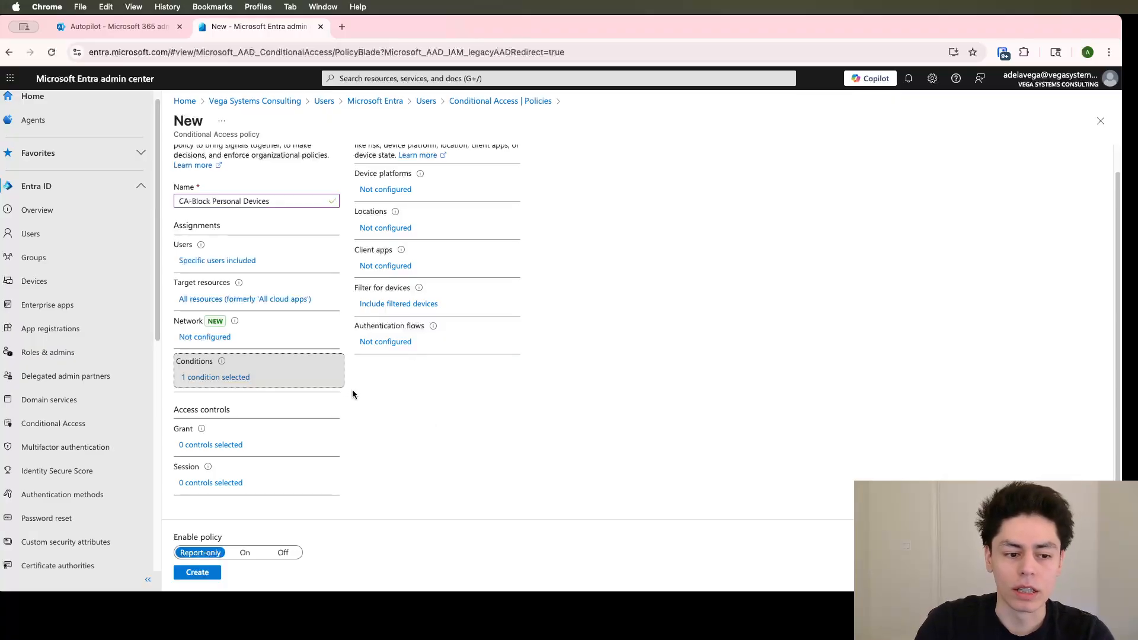
click(238, 445)
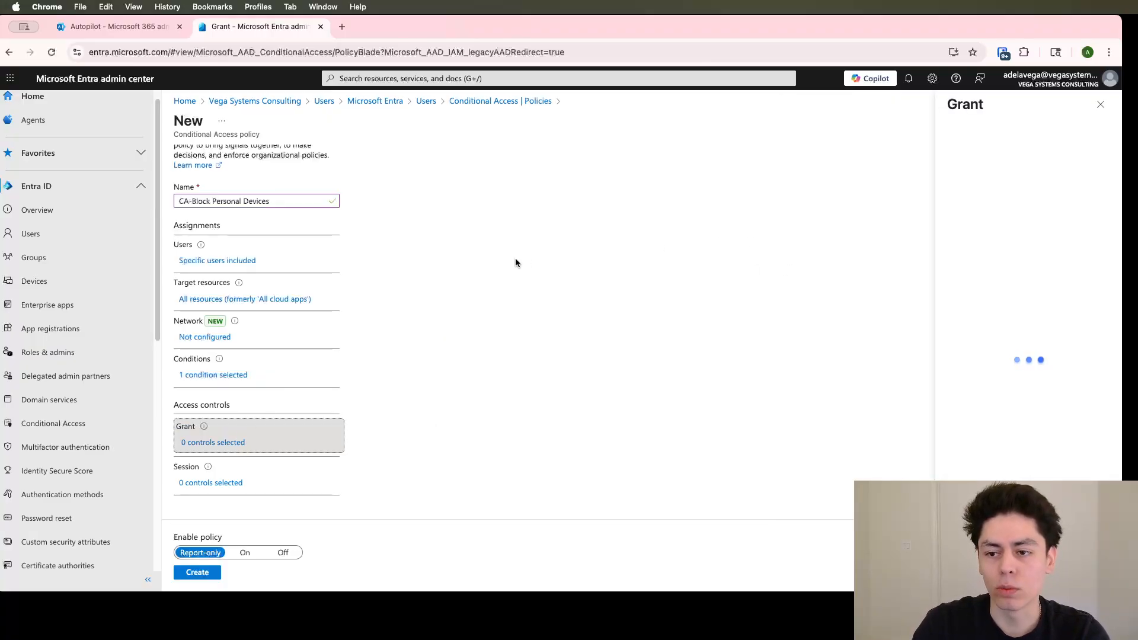
click(962, 179)
click(962, 572)
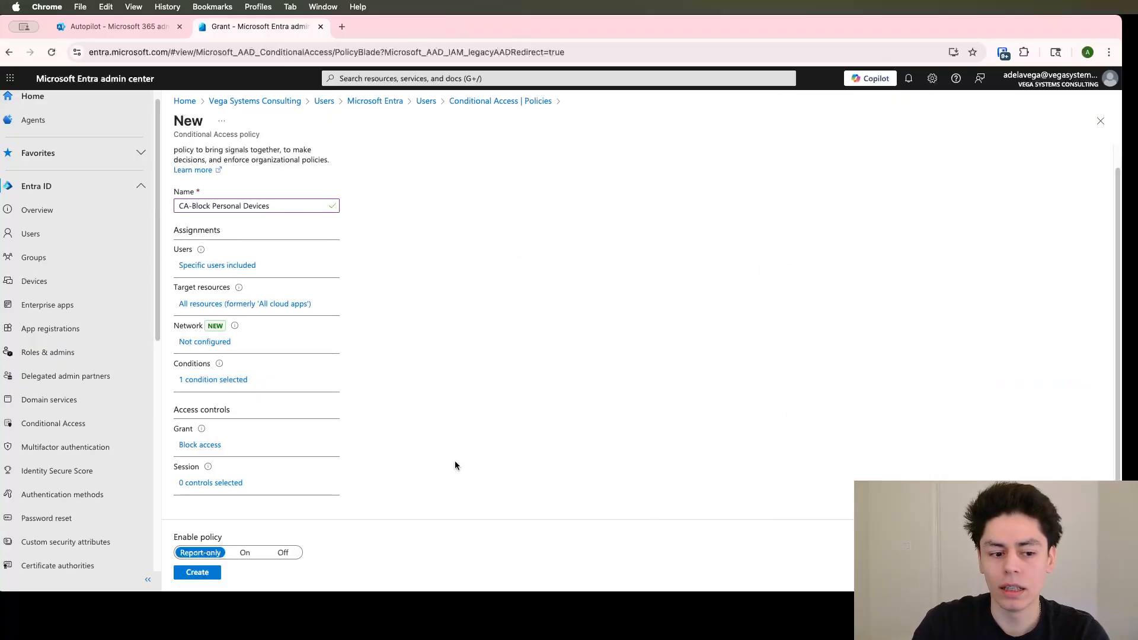
Try including all users in the policy, and switch the assignment back to selected users and groups
scroll(282, 514, up, 1)
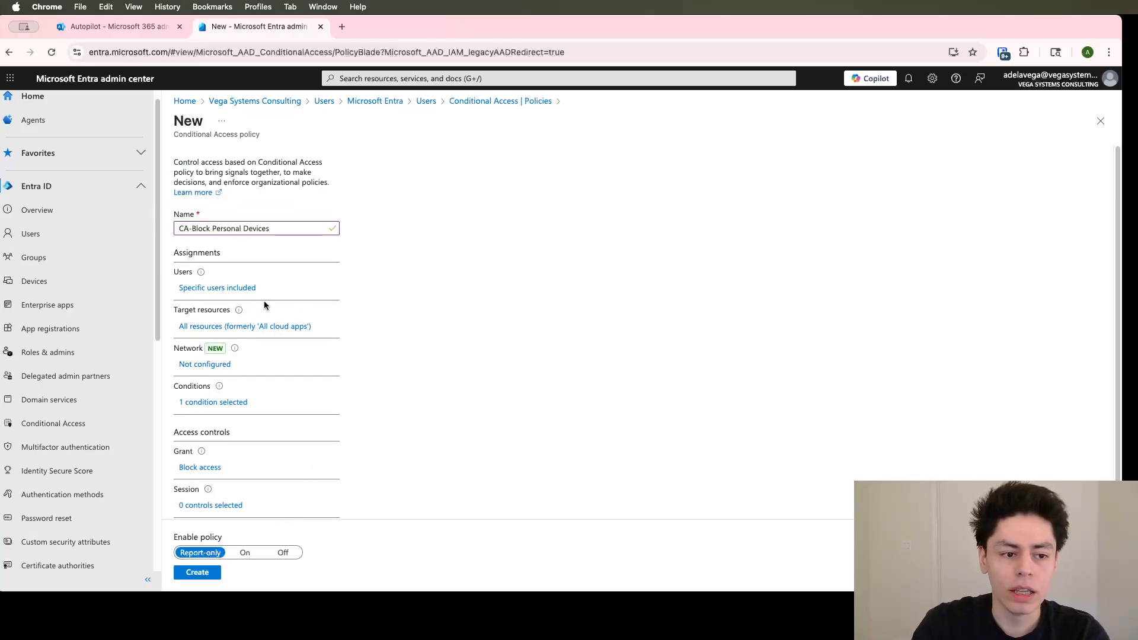
click(215, 289)
click(380, 219)
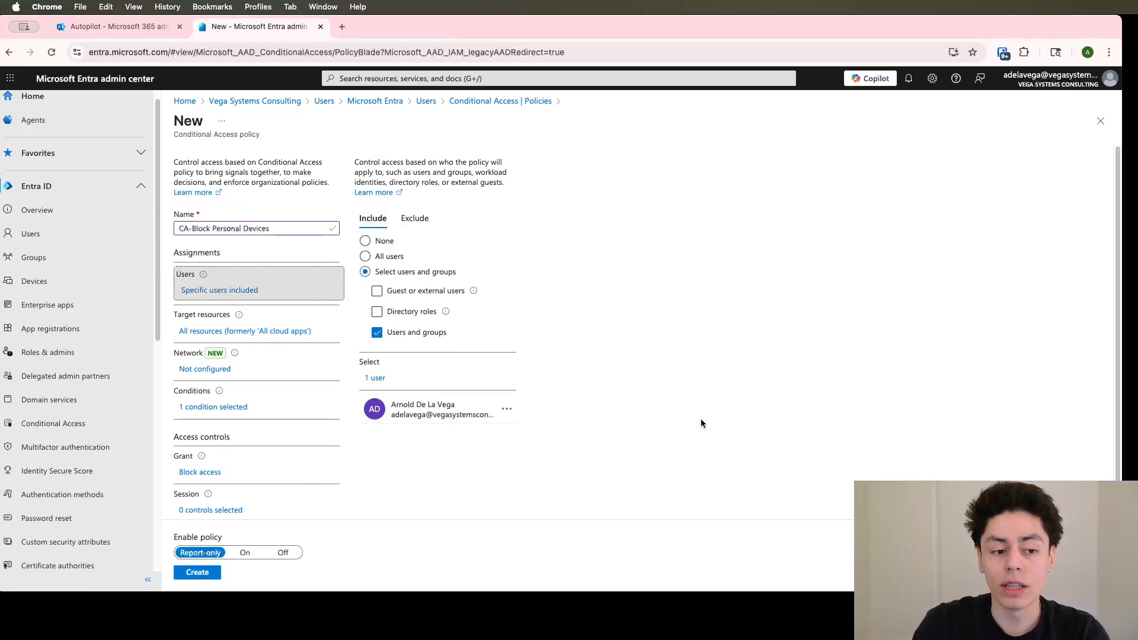
click(365, 256)
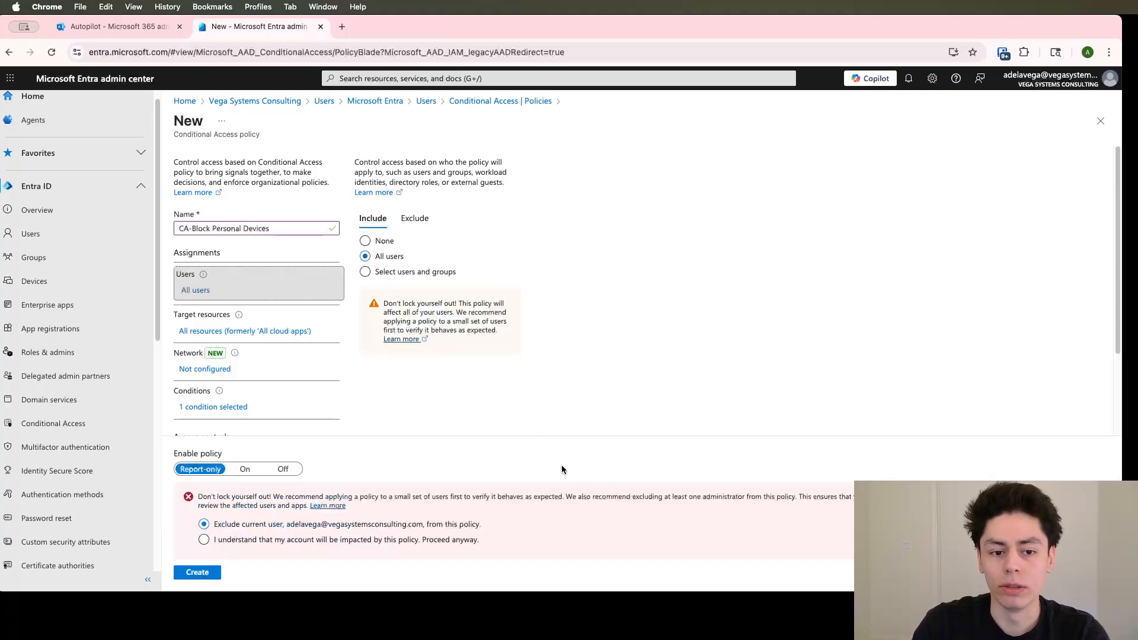
click(365, 271)
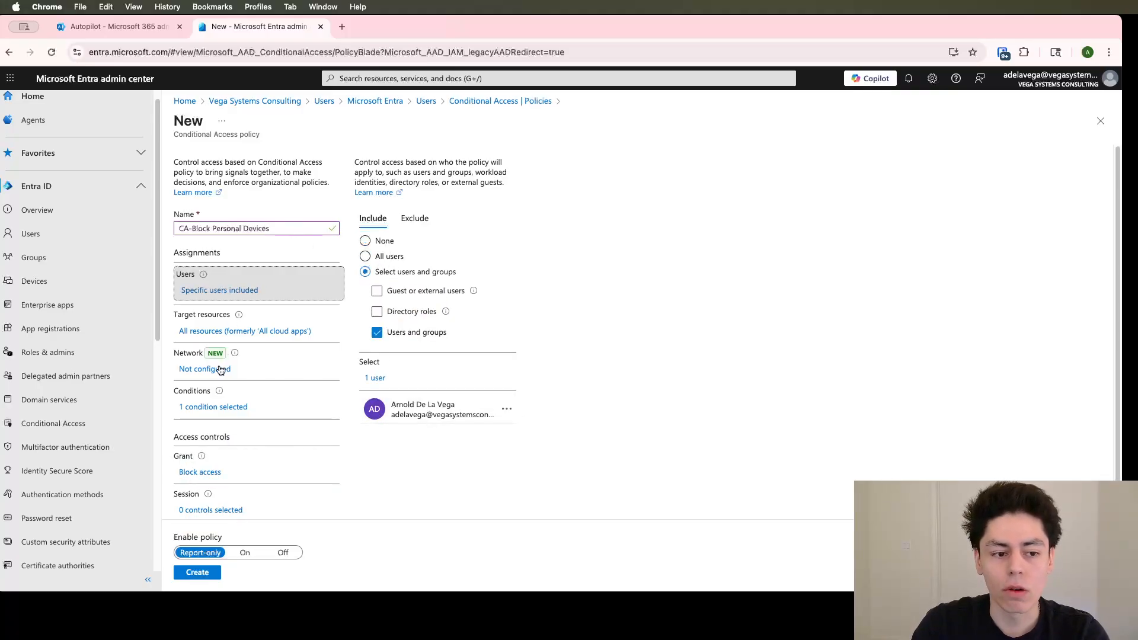
Browse the individually selectable target resources, and return the inclusion to All resources without selecting any
click(264, 330)
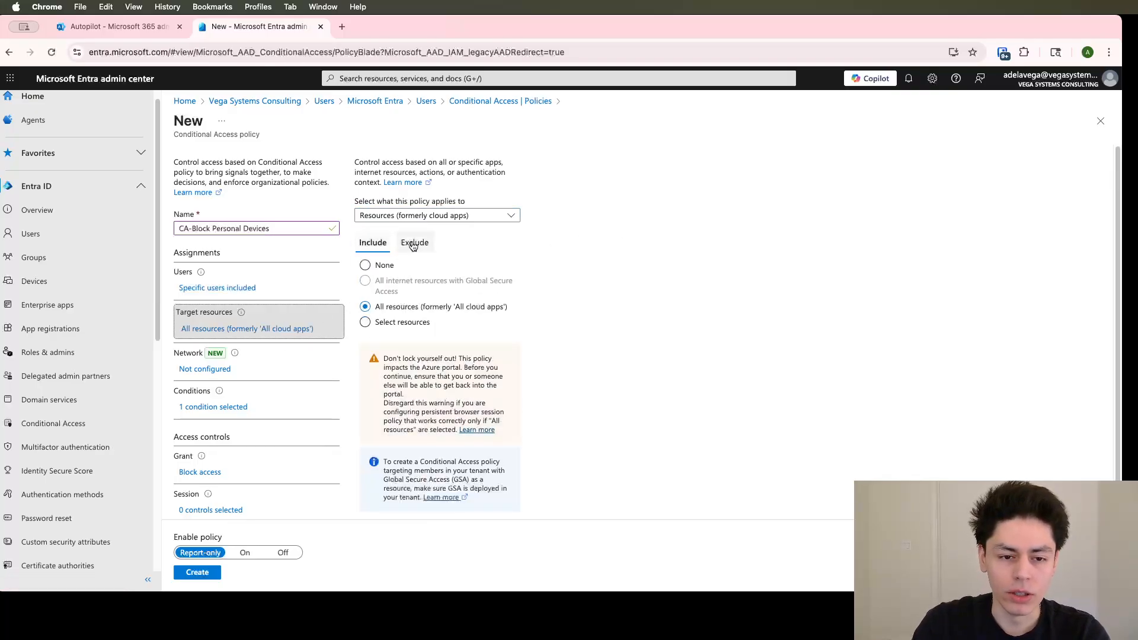
click(440, 217)
click(625, 268)
click(415, 323)
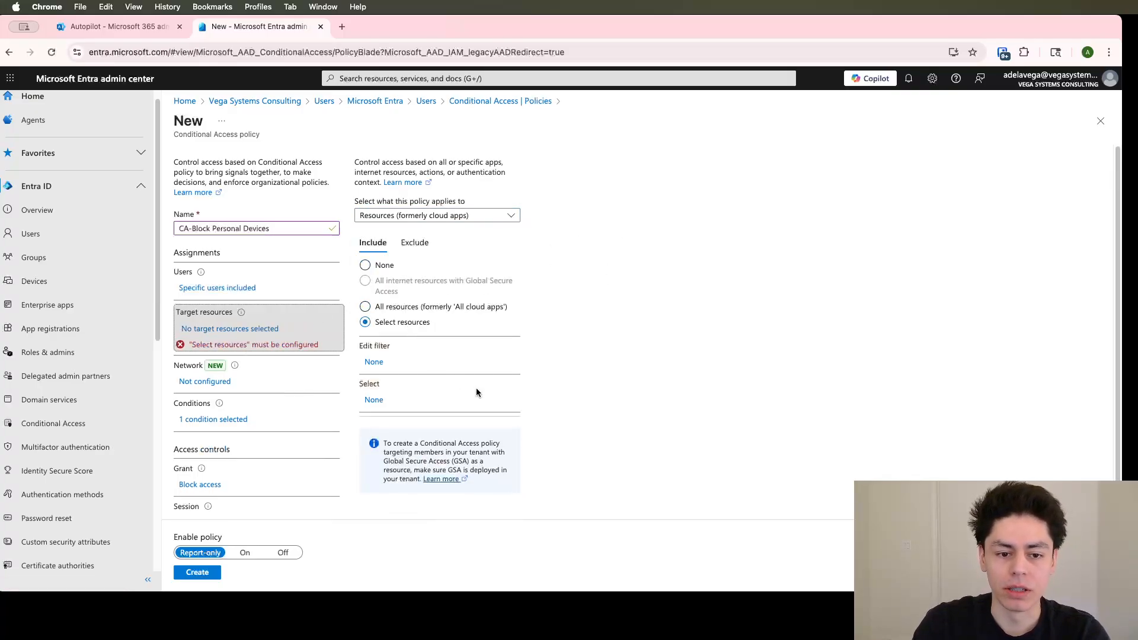
scroll(476, 388, down, 1)
click(374, 360)
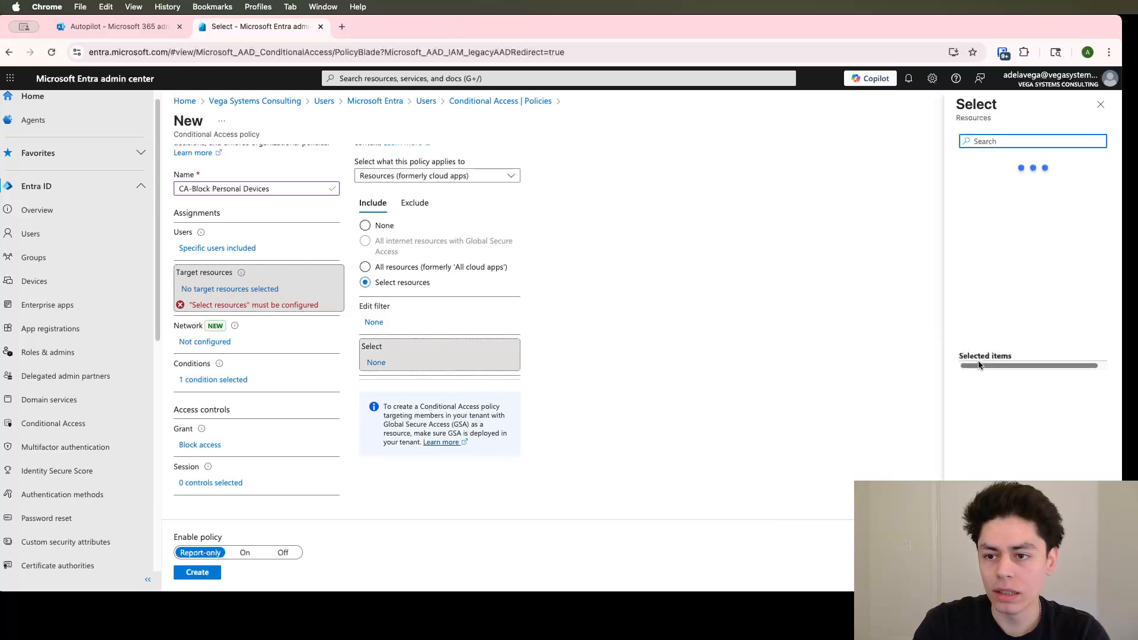
scroll(978, 332, down, 10)
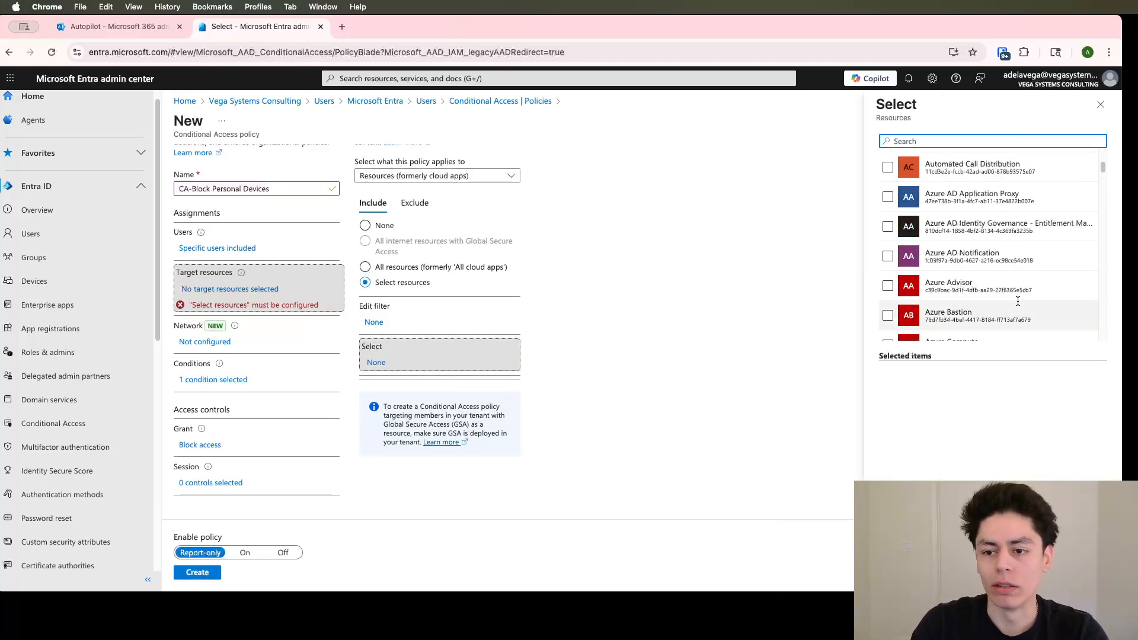
click(1101, 105)
scroll(631, 362, up, 1)
click(392, 307)
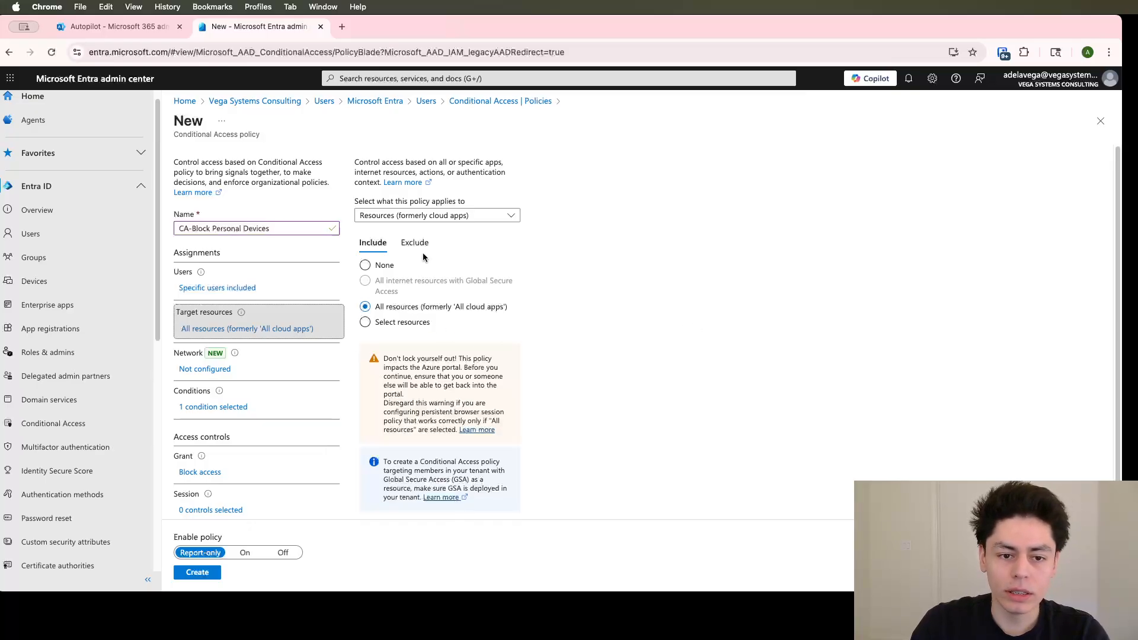
Try targeting the CUI authentication context, and switch the policy target back to Resources (formerly cloud apps)
click(440, 222)
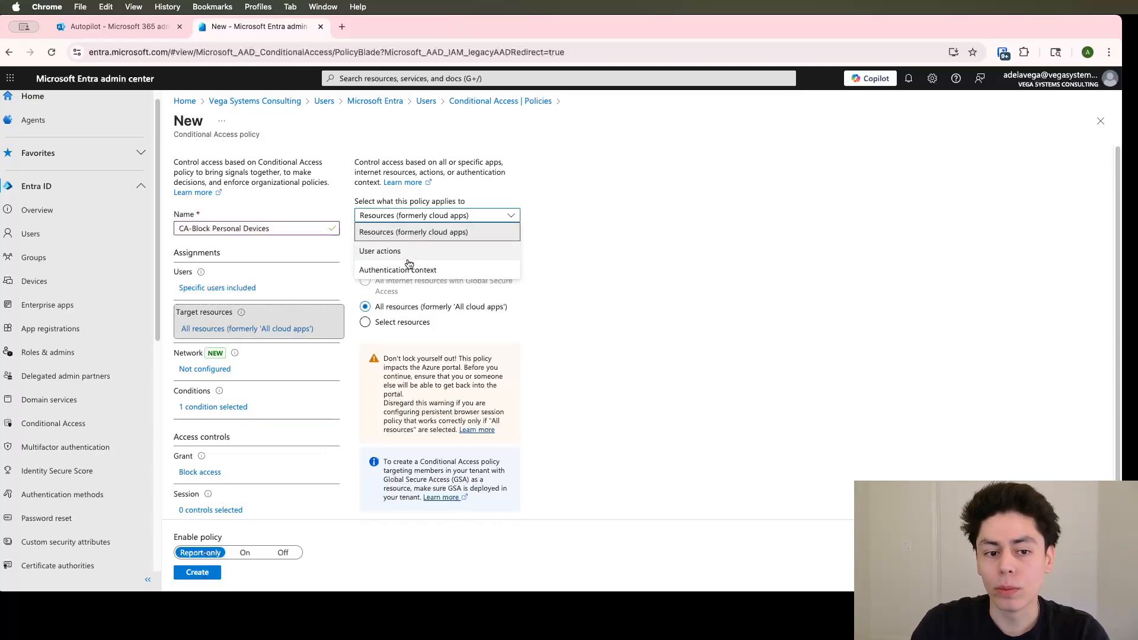
click(381, 271)
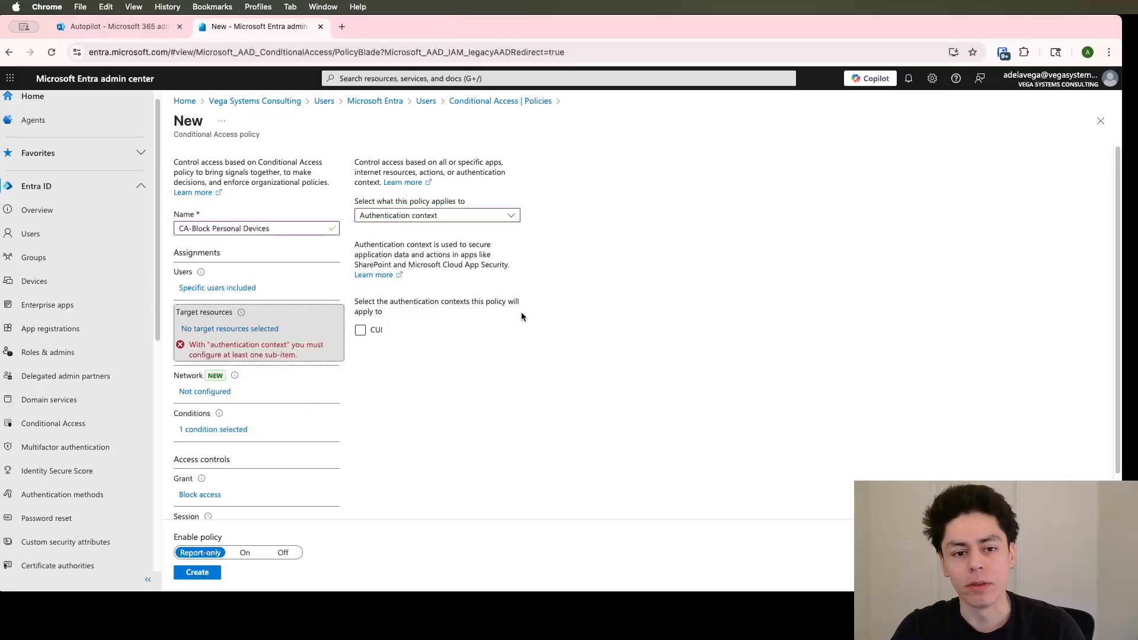
click(360, 330)
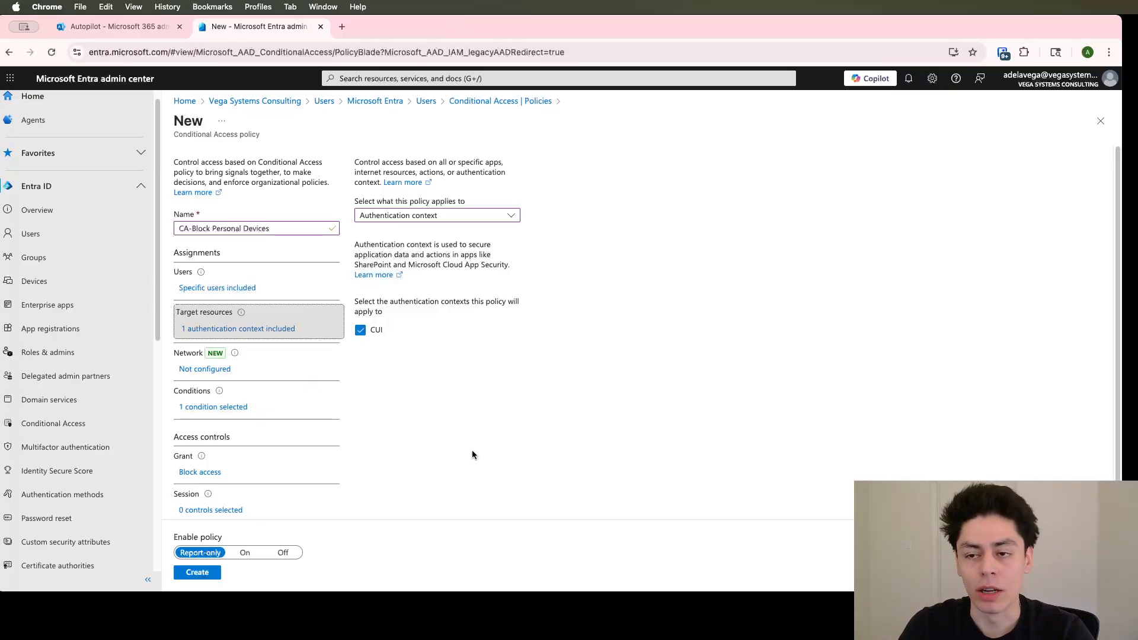
click(421, 215)
click(430, 272)
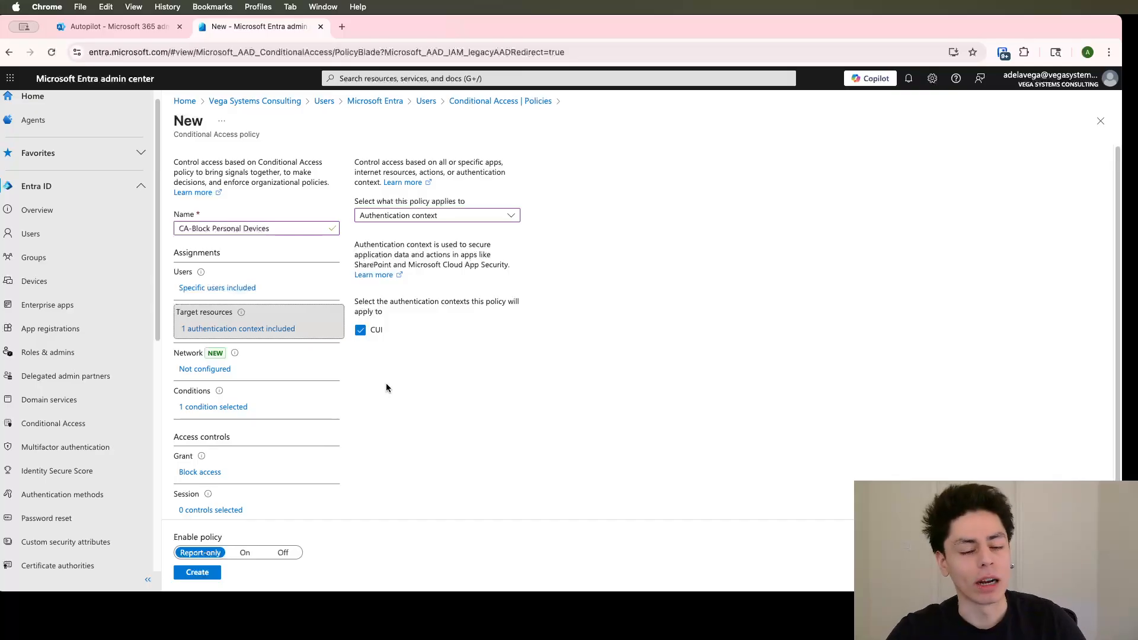
click(422, 215)
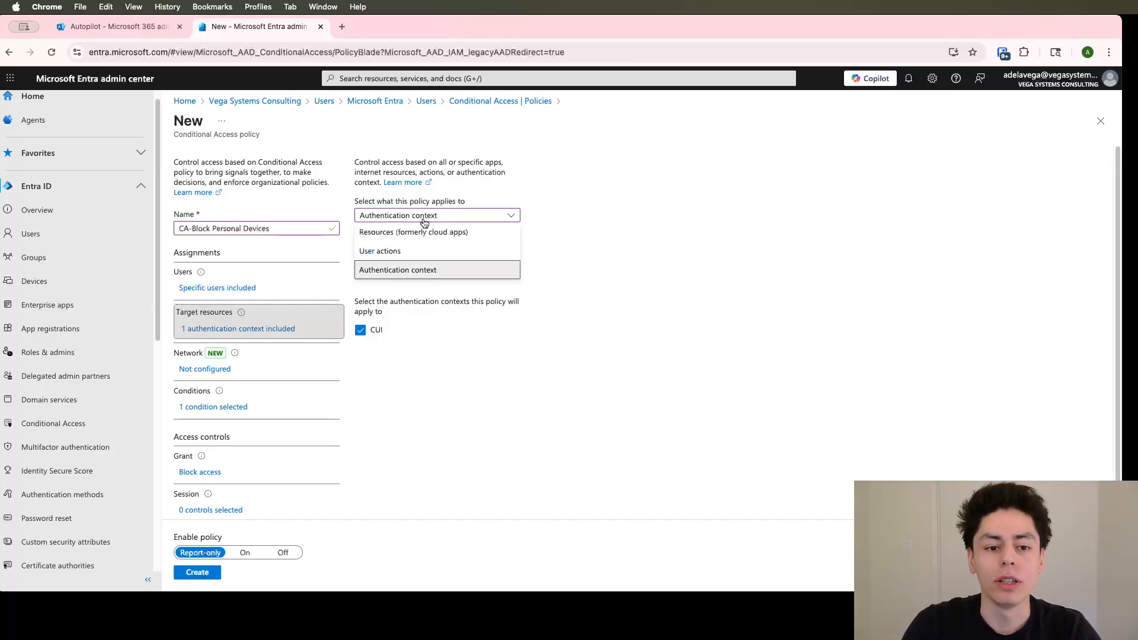
click(414, 232)
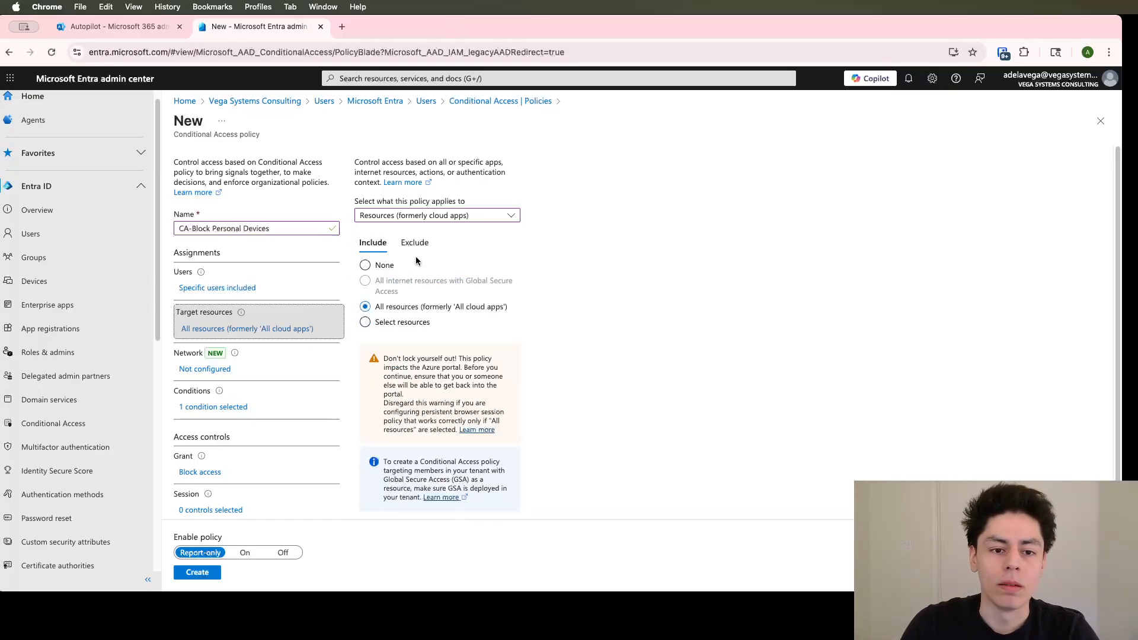
click(435, 215)
click(415, 270)
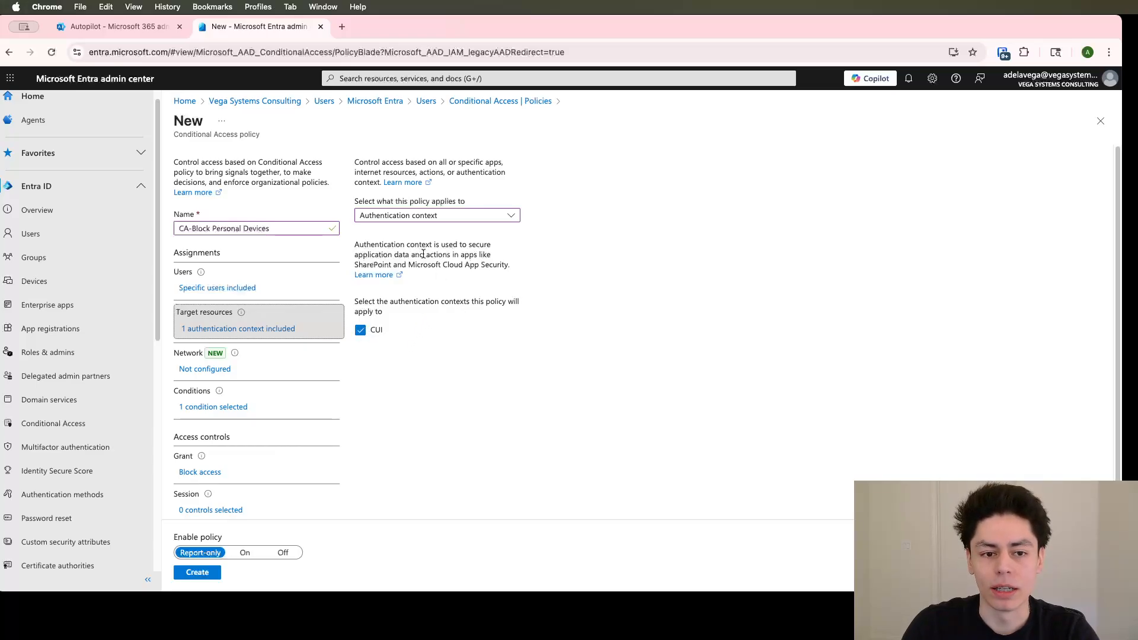
click(419, 217)
click(416, 233)
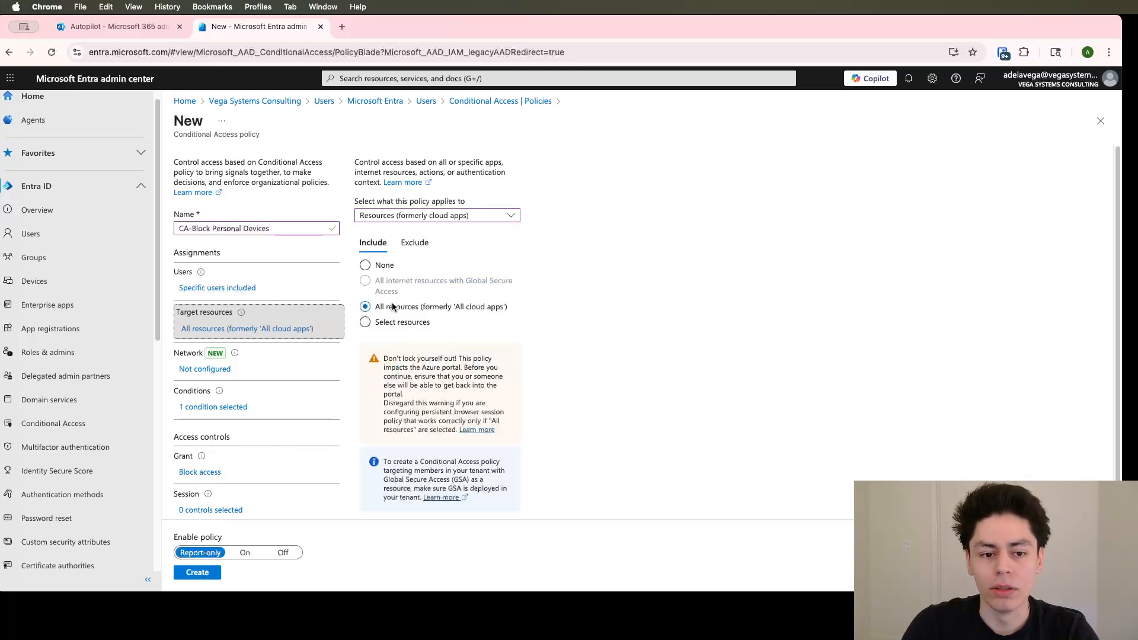
Review the device ownership expressions in the policy's Filter for devices condition
scroll(668, 407, down, 1)
click(206, 380)
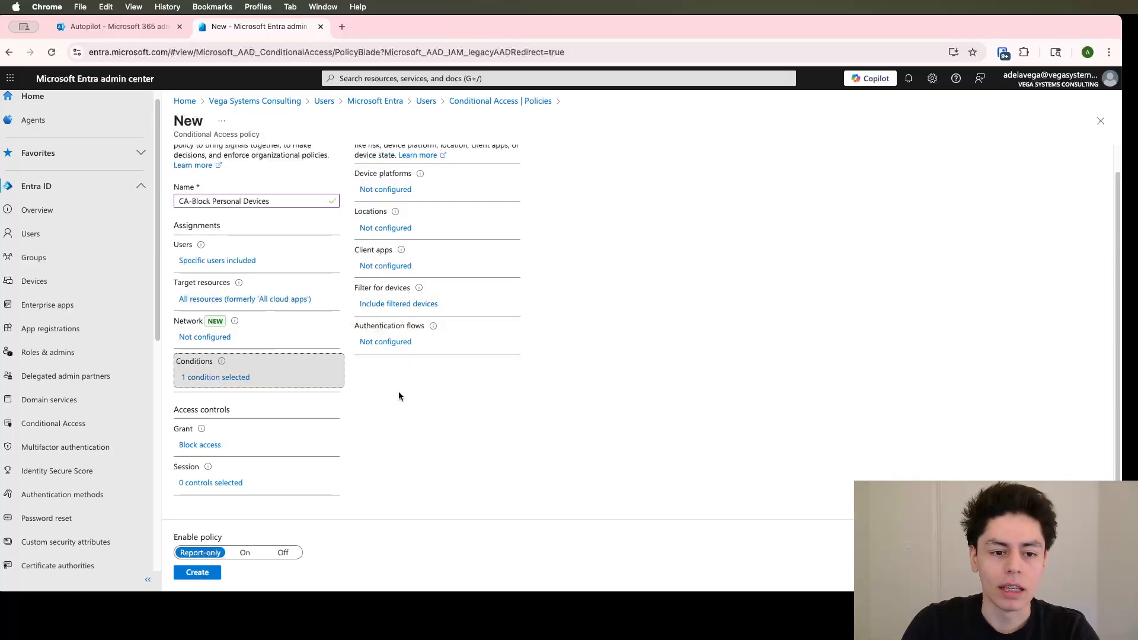
click(406, 305)
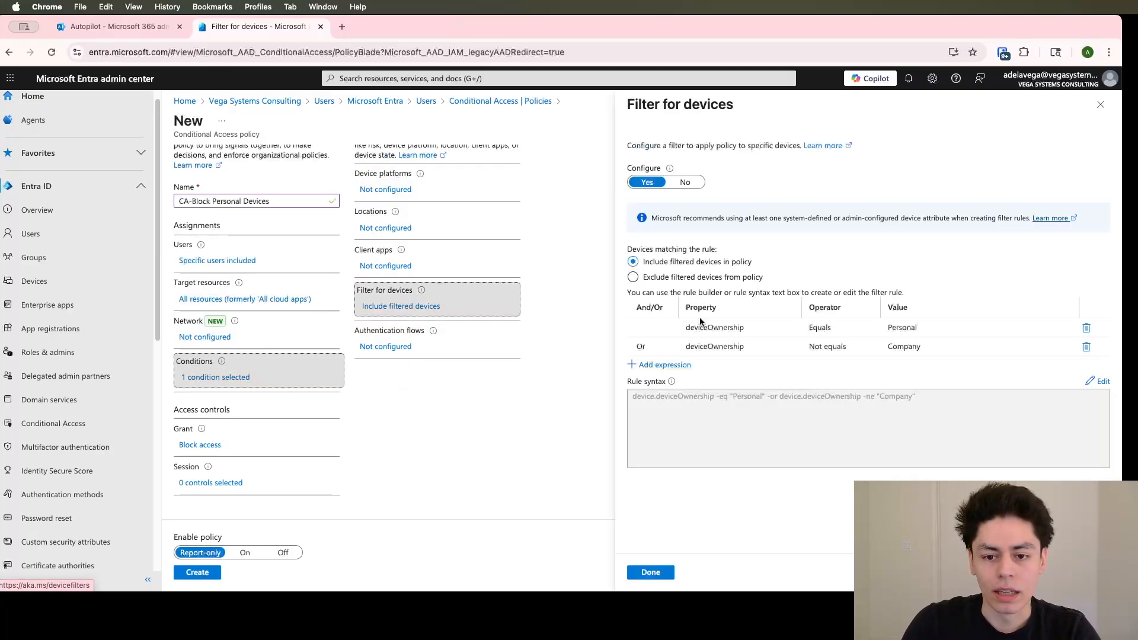
click(700, 323)
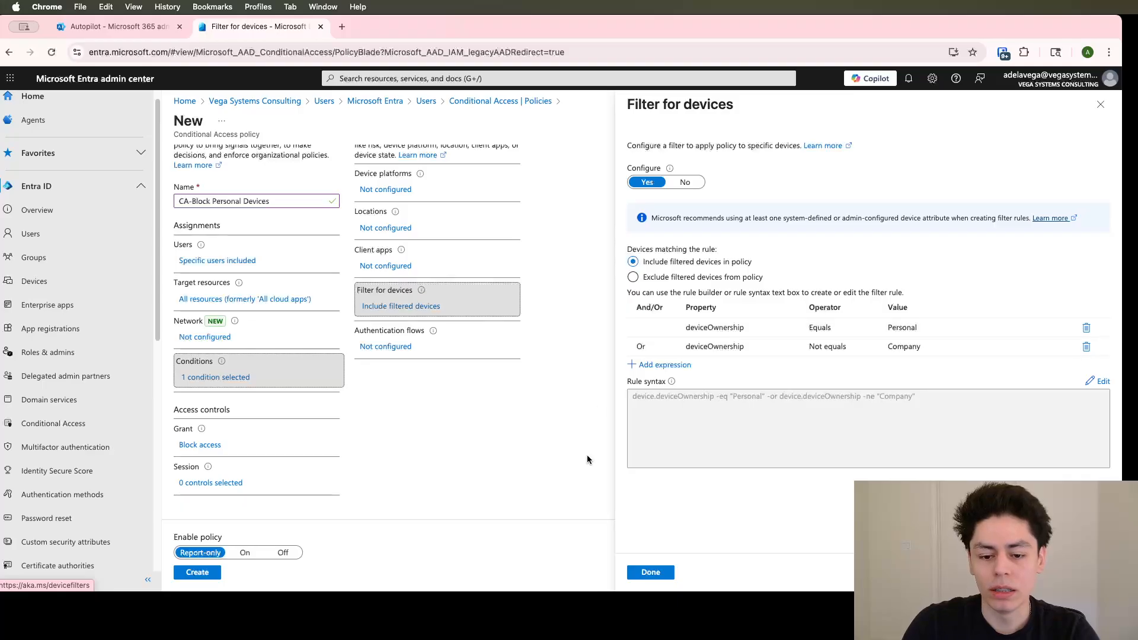
click(657, 572)
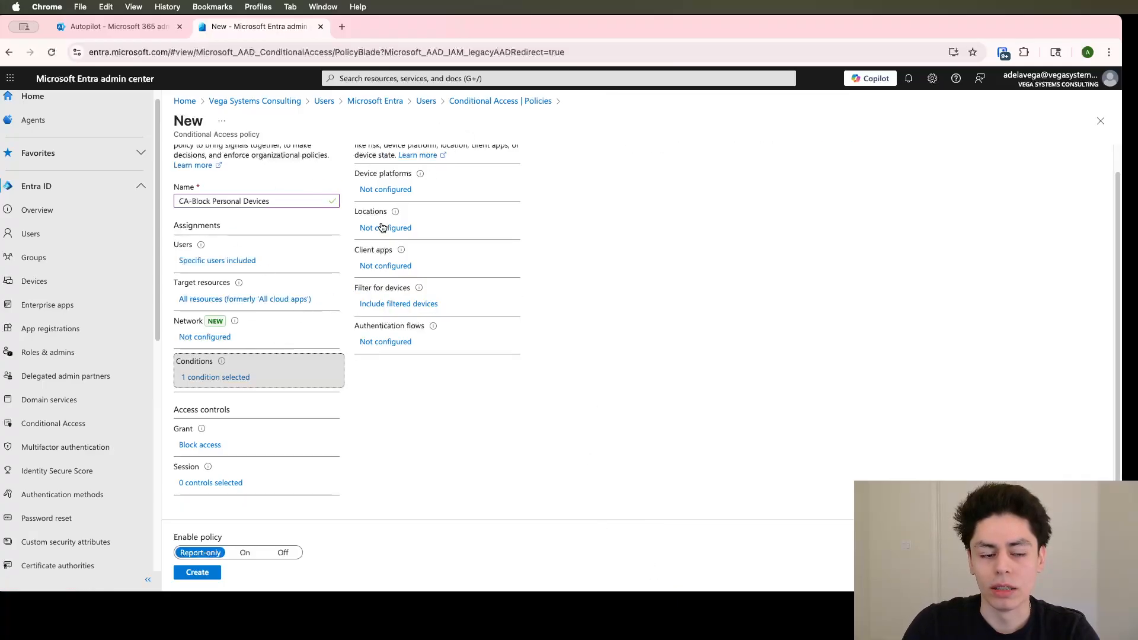
Check the Block access grant, set the policy's enabled state to On, and create the policy
click(211, 445)
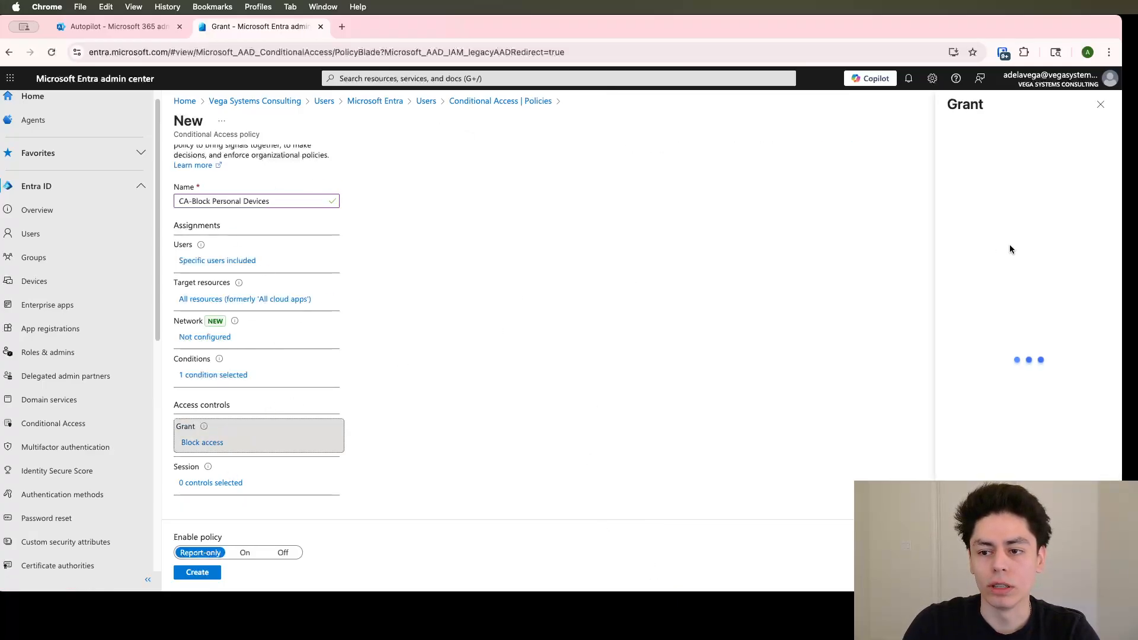
click(245, 552)
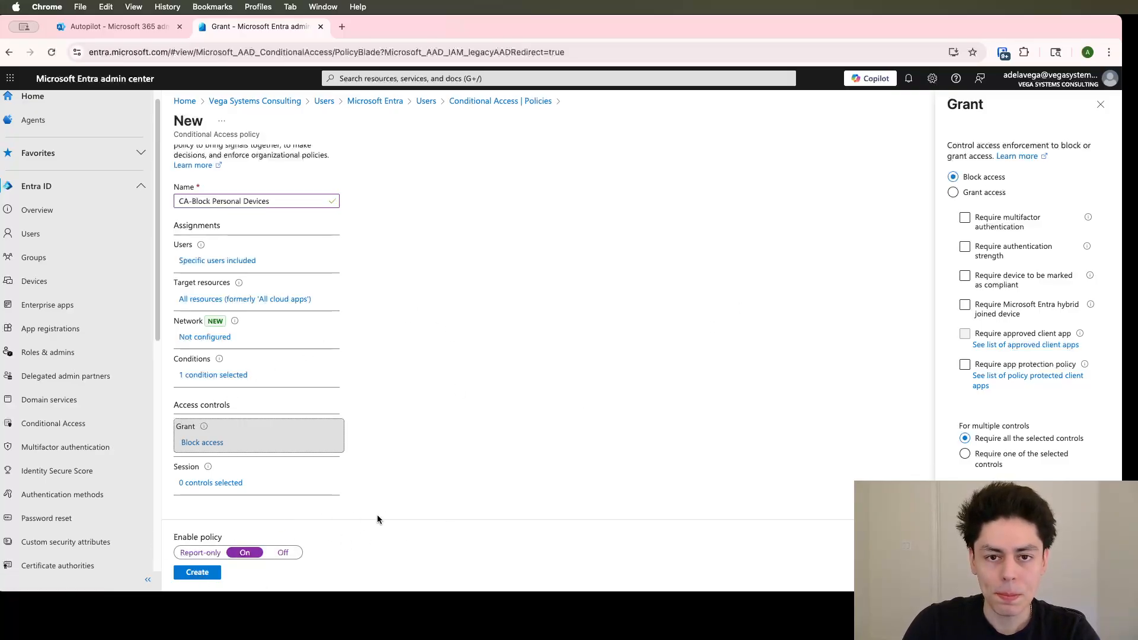
click(197, 571)
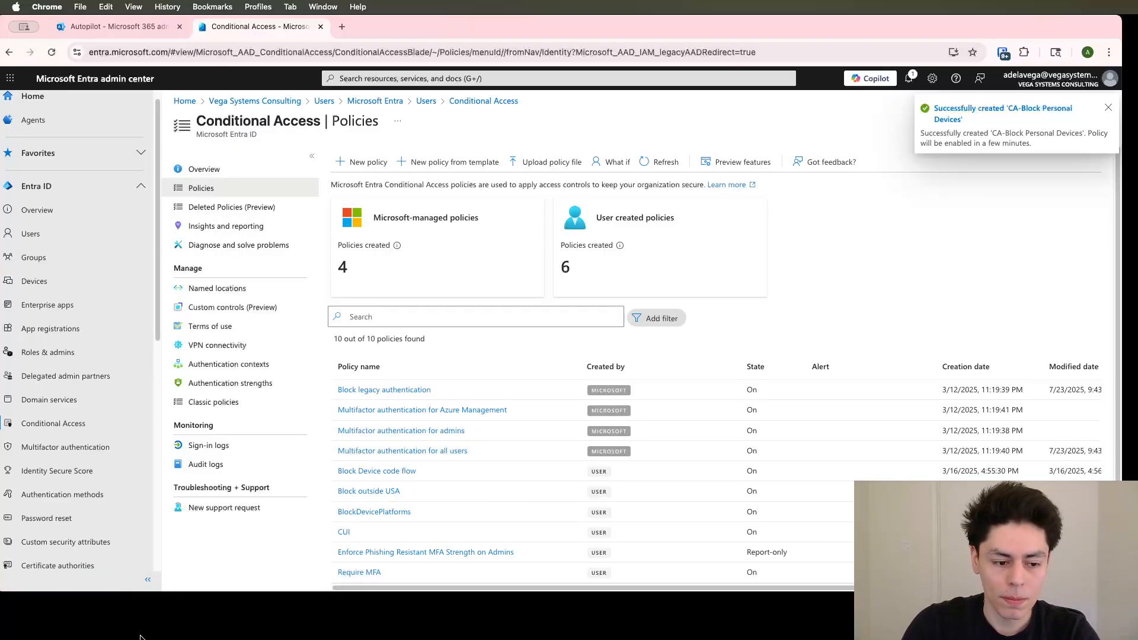
Open office.com in a new browser window to test the policy from this device
key(super+n)
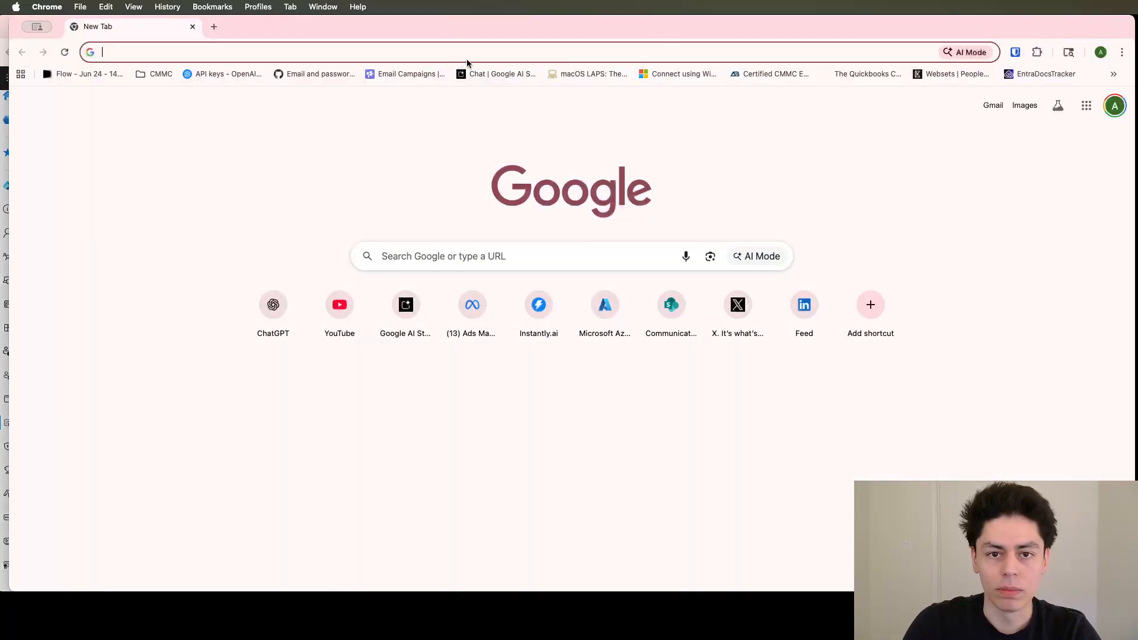
text(ice.)
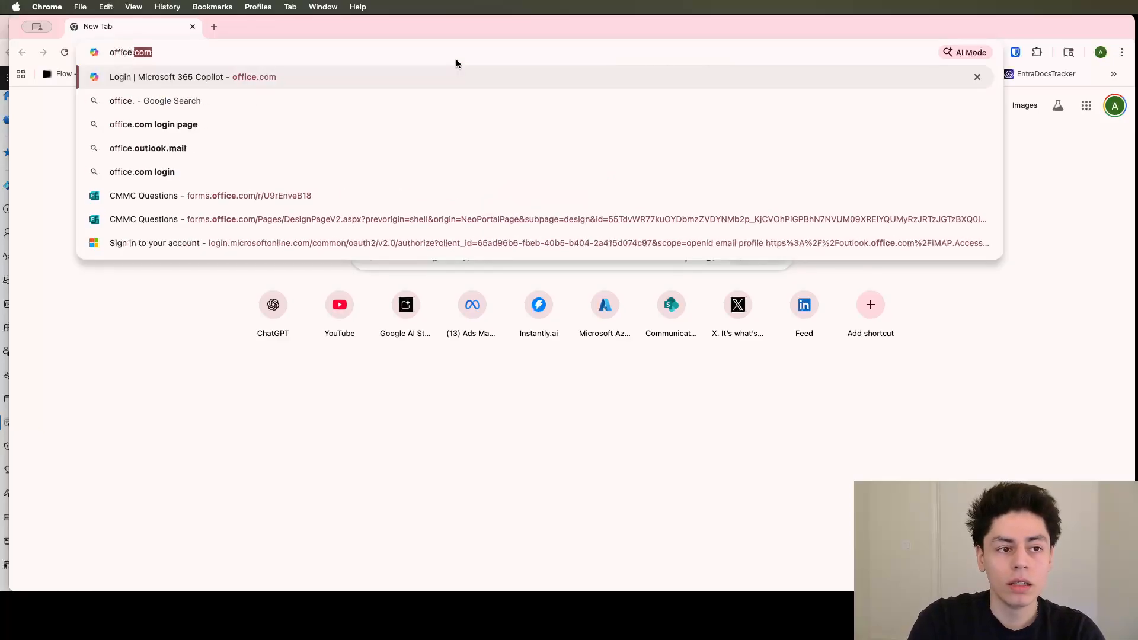
key(Return)
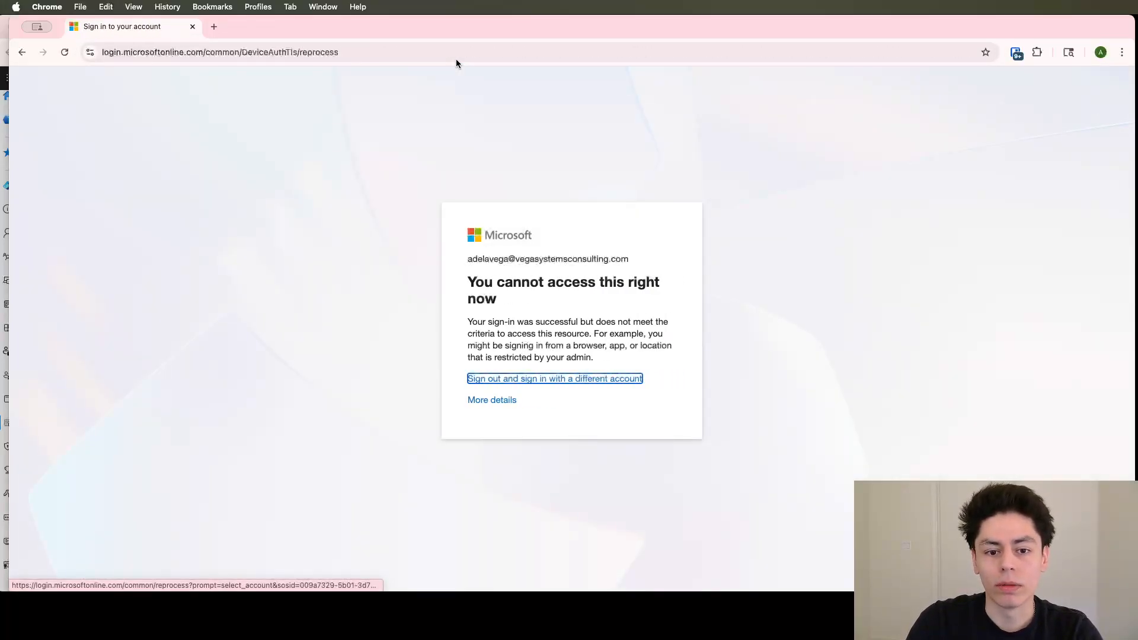
Examine the account and the access message on the Microsoft sign-in page
drag(467, 258, 495, 301)
click(522, 347)
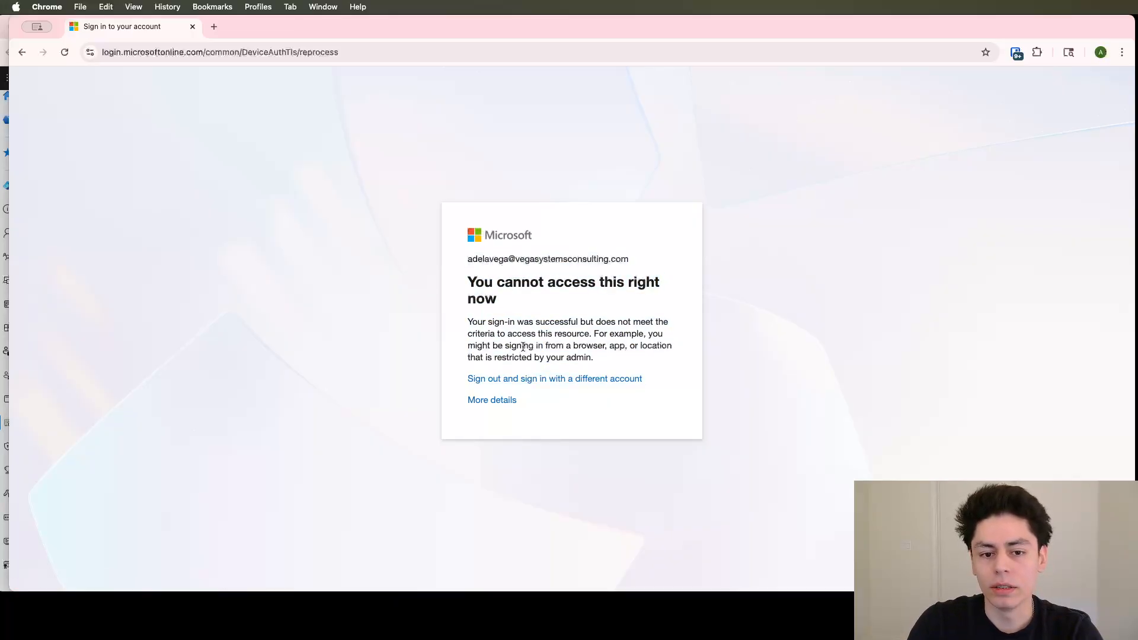
triple_click(513, 283)
drag(513, 283, 519, 348)
click(519, 349)
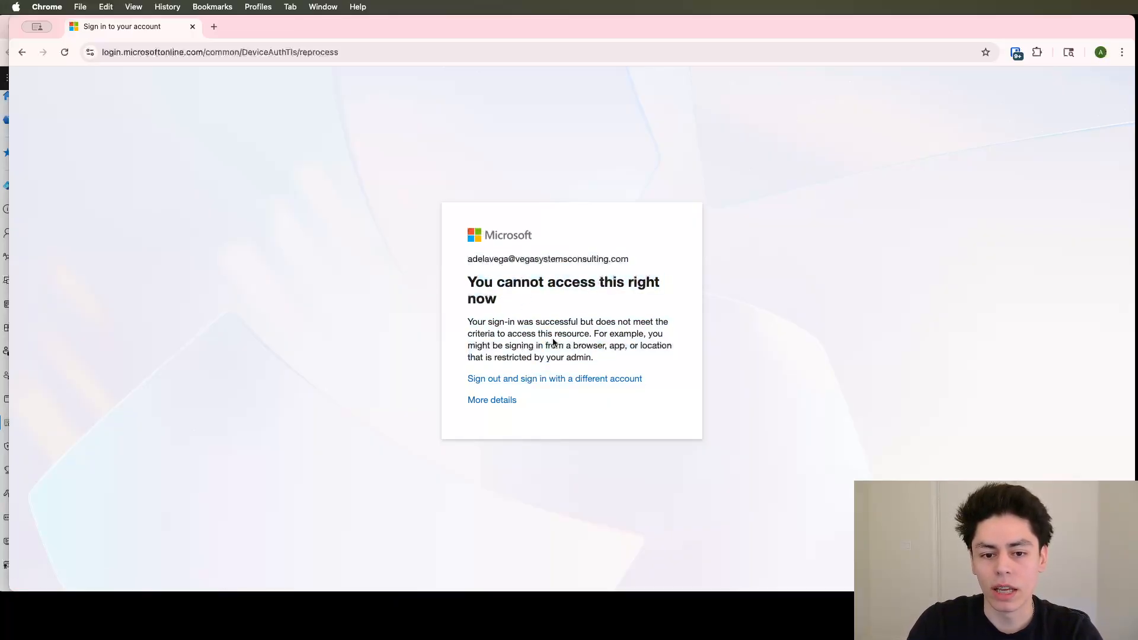
triple_click(494, 335)
click(656, 350)
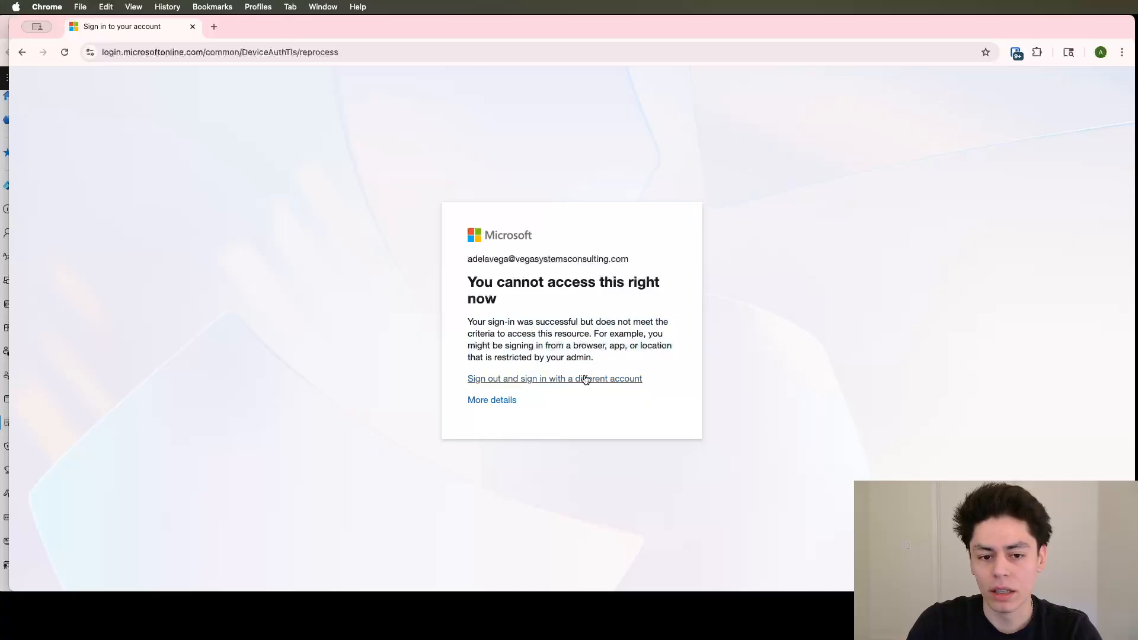